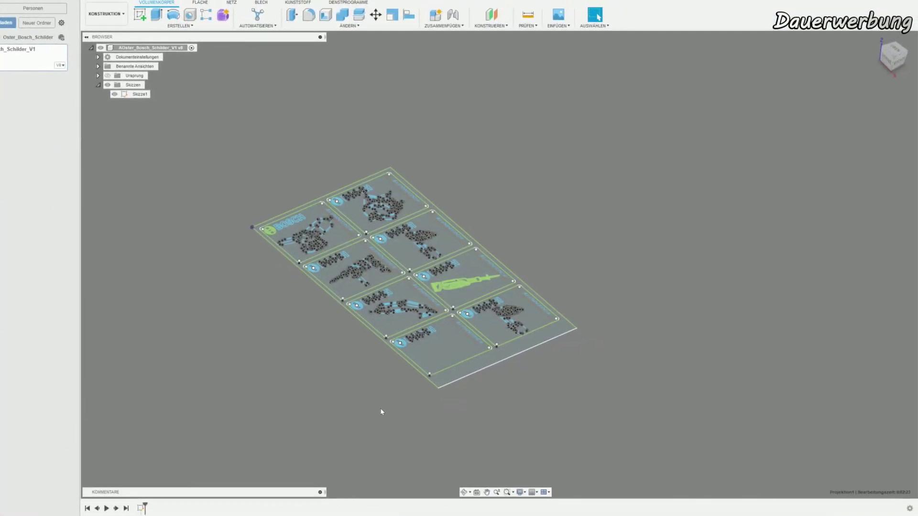
# Orbit the plate set and open Skizze1, with its 65.00 per-plate and 300.00 overall dimensions
pyautogui.keyDown('shift'); pyautogui.moveTo(414, 410); pyautogui.dragTo(383, 421, button='middle'); pyautogui.keyUp('shift')
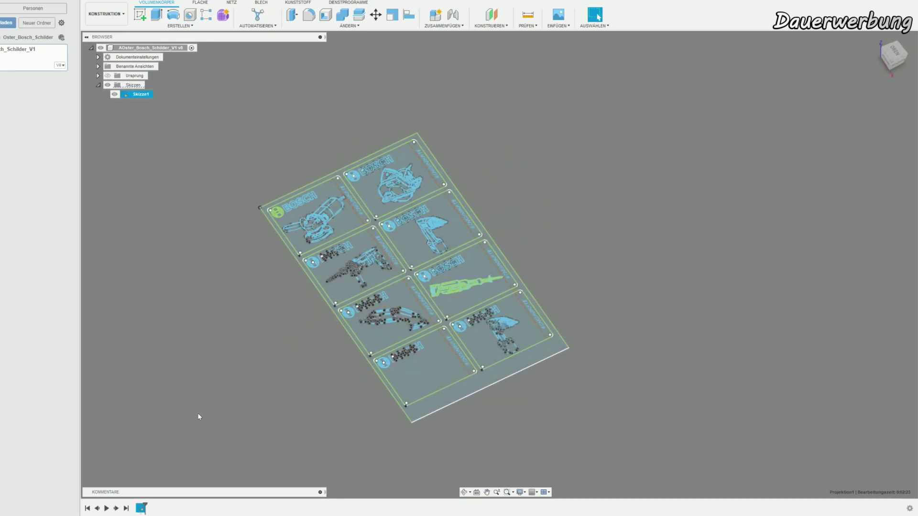
pyautogui.doubleClick(138, 95)
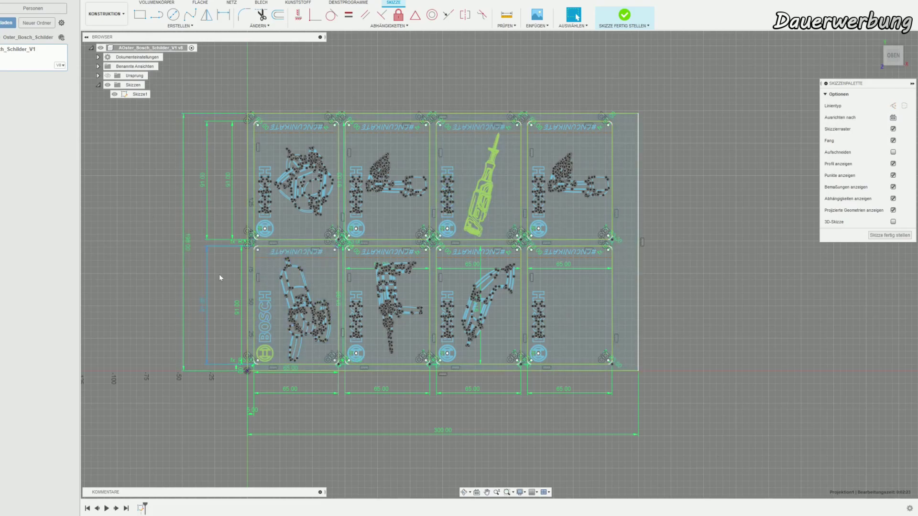
pyautogui.scroll(2, 271, 292)
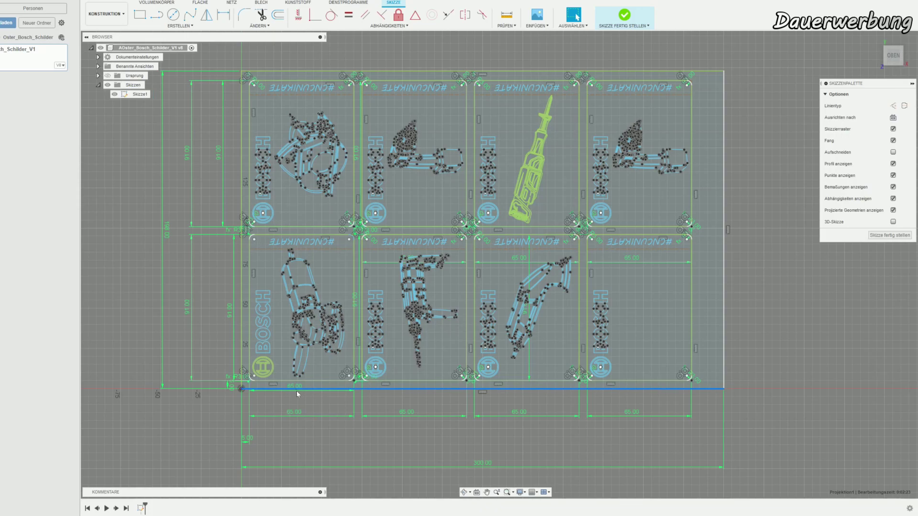
pyautogui.click(297, 414)
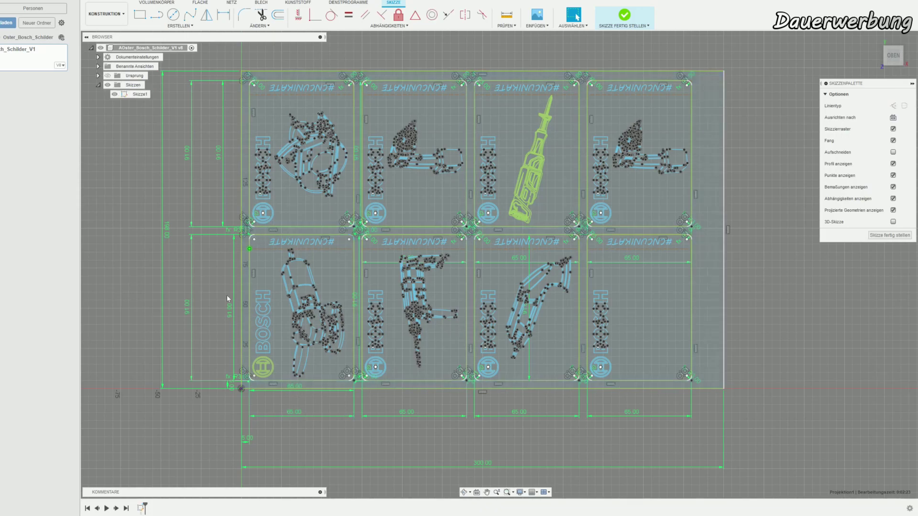
pyautogui.scroll(2, 293, 276)
pyautogui.scroll(2, 293, 276)
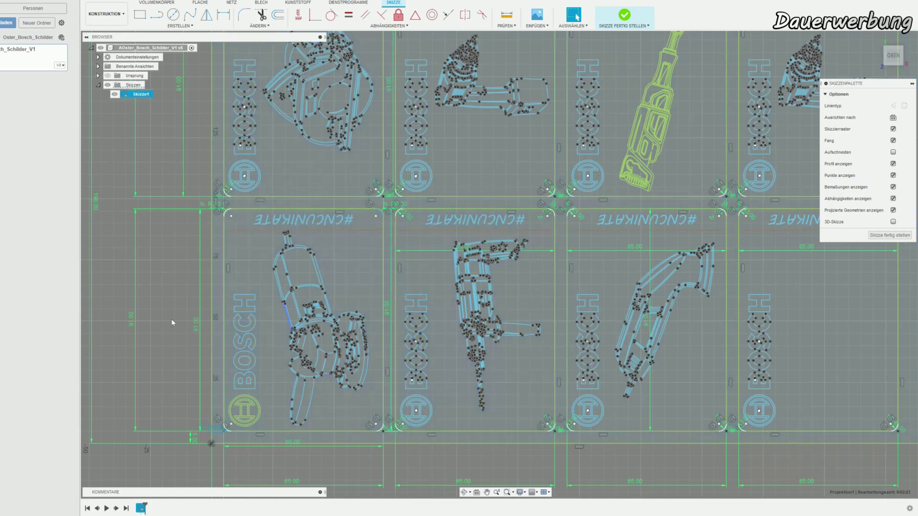
pyautogui.scroll(-2, 180, 314)
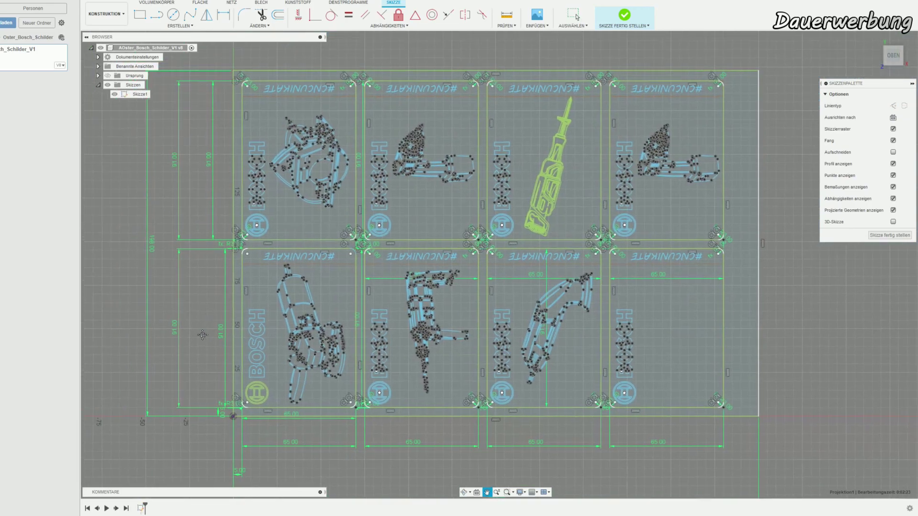
pyautogui.scroll(1, 219, 364)
pyautogui.scroll(2, 258, 377)
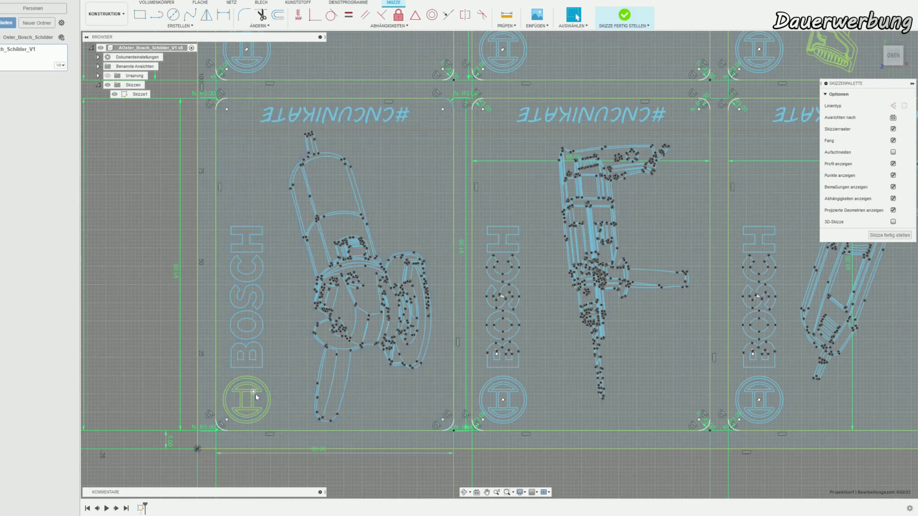
pyautogui.scroll(-2, 252, 345)
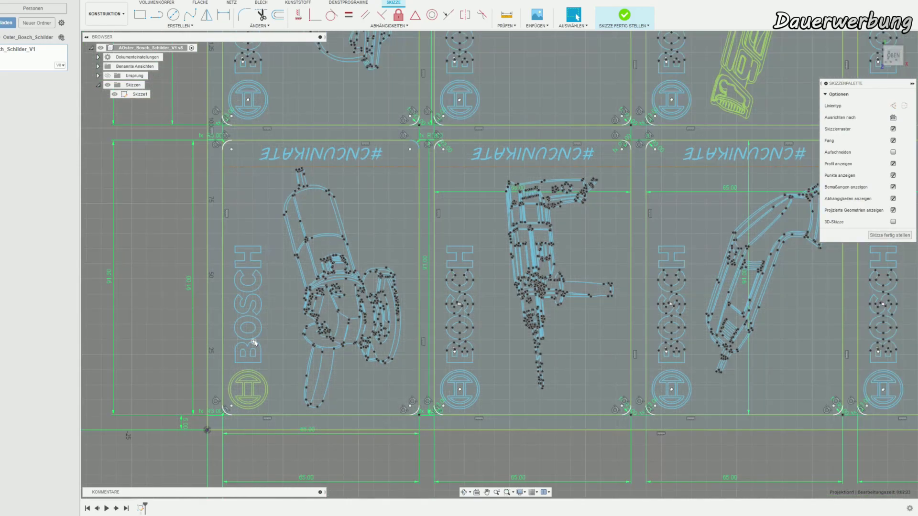
pyautogui.scroll(-1, 254, 344)
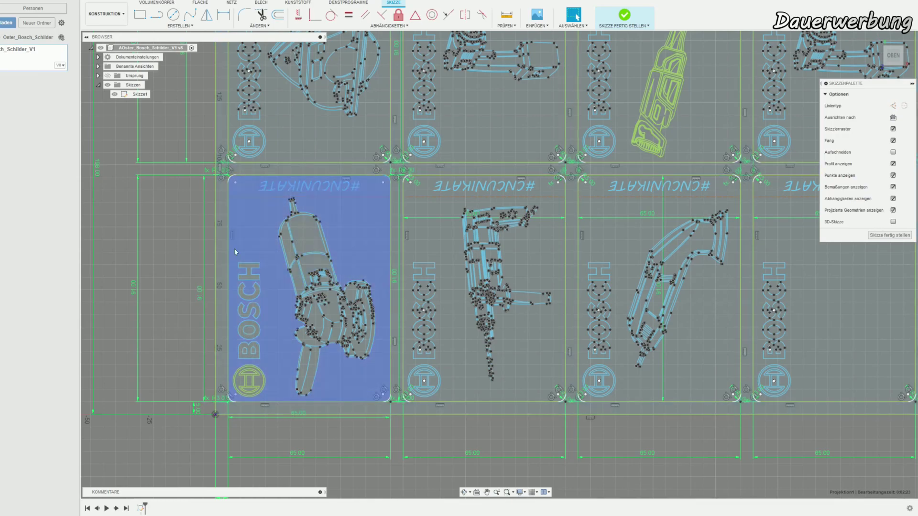
pyautogui.scroll(-3, 287, 279)
pyautogui.click(297, 245)
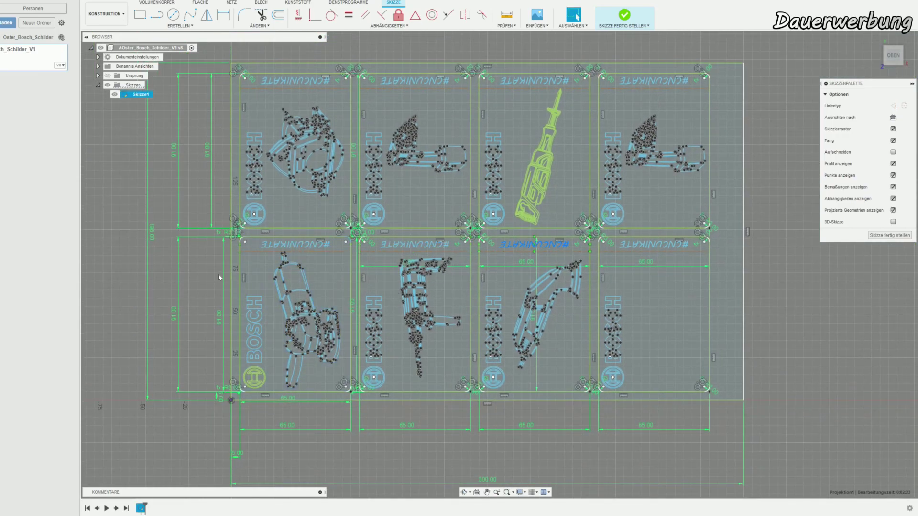
pyautogui.click(200, 140)
pyautogui.click(180, 25)
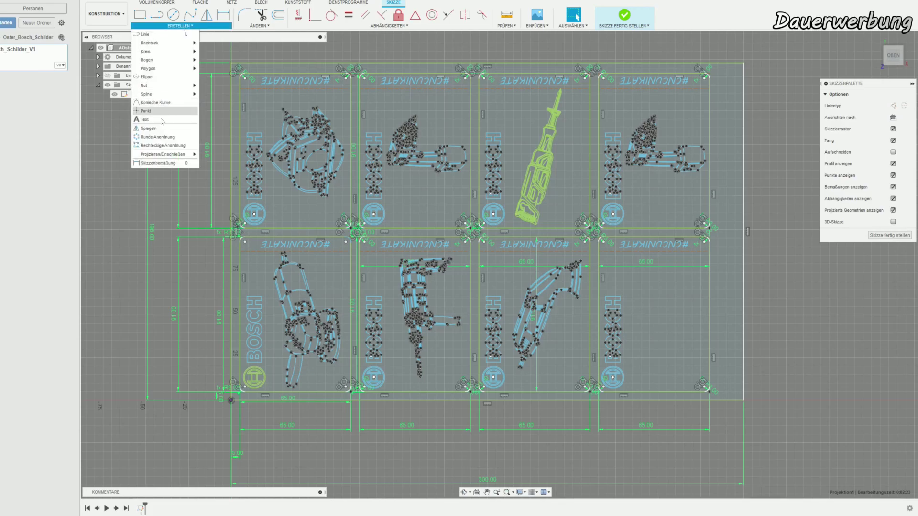
pyautogui.click(189, 267)
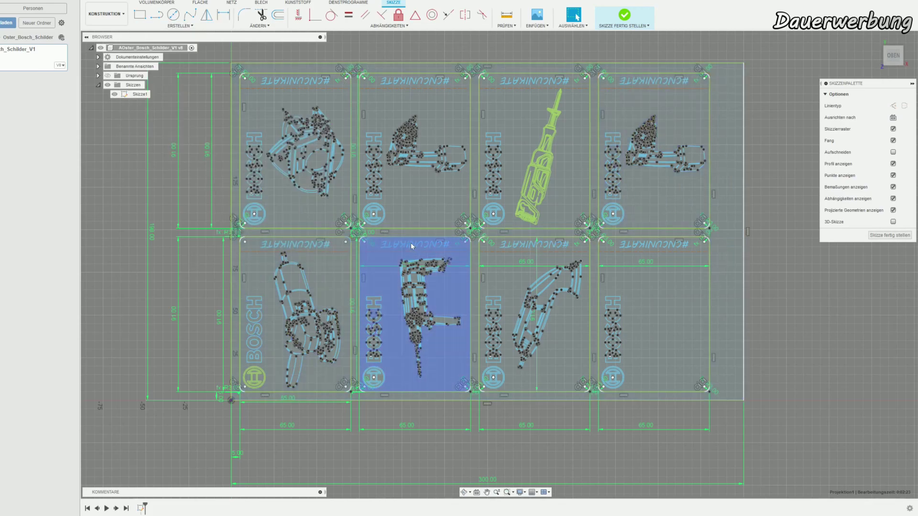
pyautogui.click(883, 69)
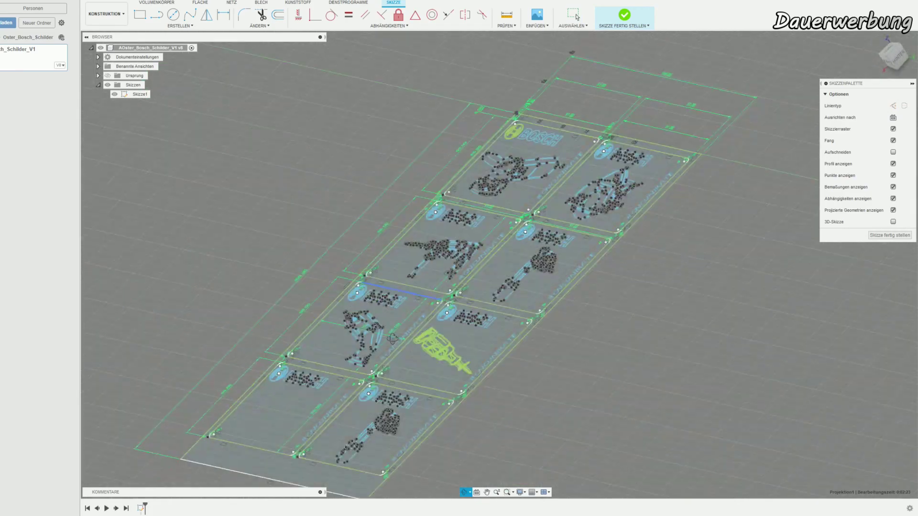
# Return to the top-down view and zoom and pan across the sketch's sign grid
pyautogui.click(892, 51)
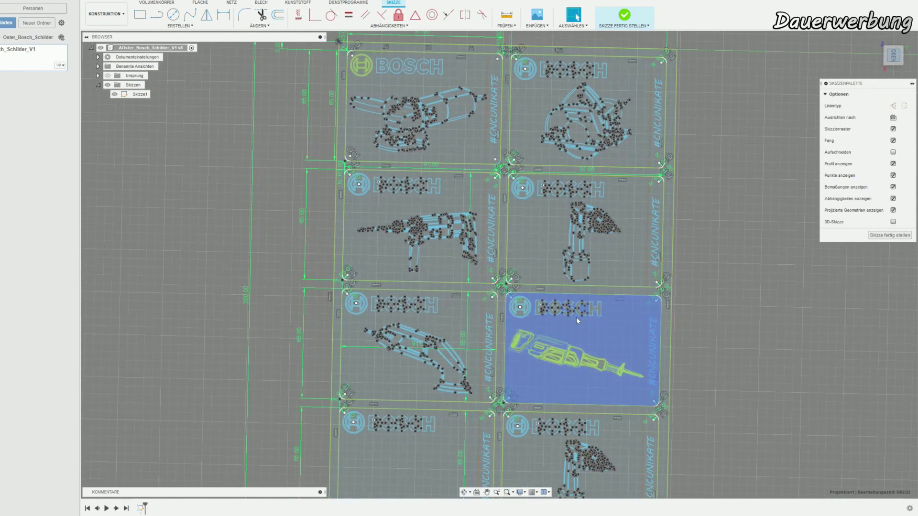
pyautogui.scroll(2, 327, 209)
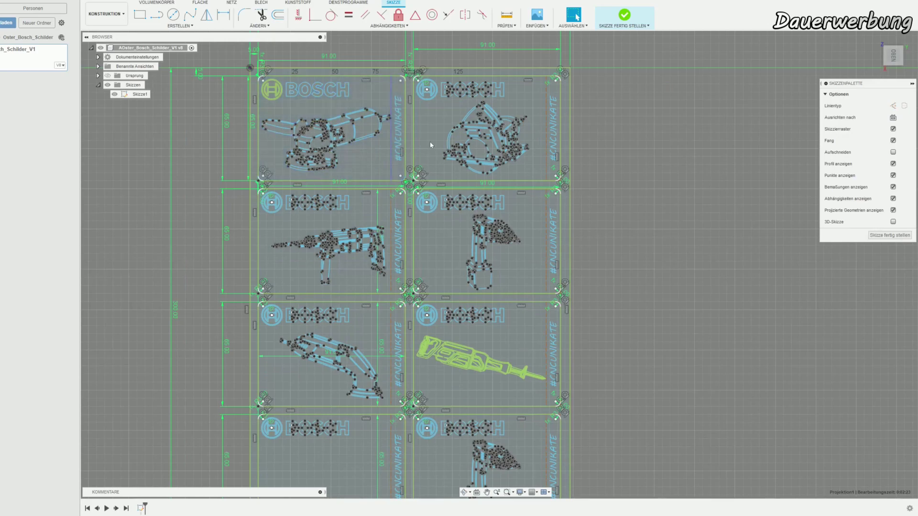
pyautogui.scroll(2, 430, 145)
pyautogui.scroll(2, 389, 260)
pyautogui.scroll(3, 407, 267)
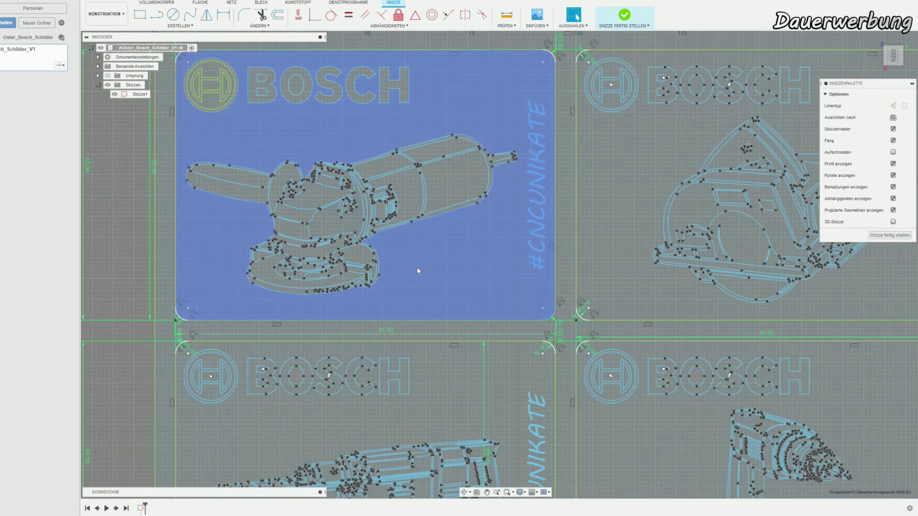
pyautogui.scroll(-4, 363, 248)
pyautogui.scroll(-2, 364, 248)
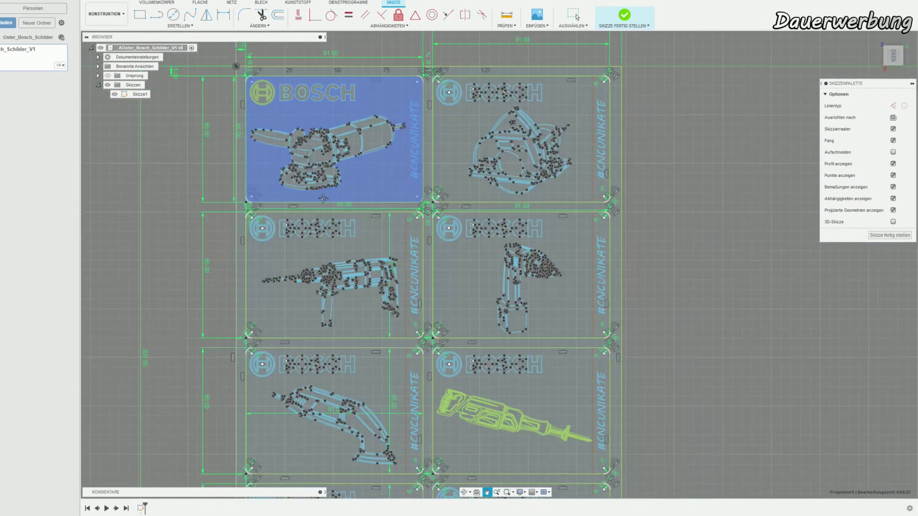
pyautogui.scroll(4, 324, 289)
pyautogui.scroll(1, 324, 289)
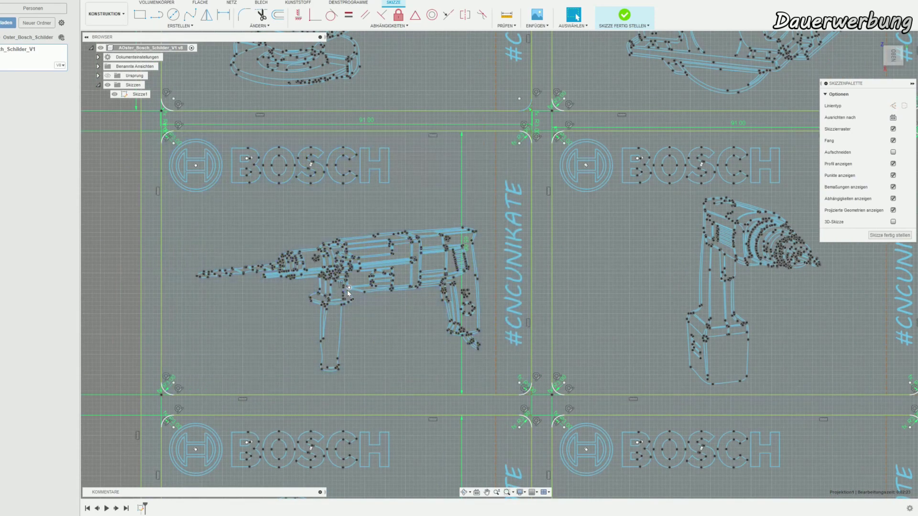
pyautogui.scroll(-2, 348, 292)
pyautogui.moveTo(386, 309); pyautogui.dragTo(320, 159, button='middle')
pyautogui.moveTo(364, 416)
pyautogui.mouseDown(button='middle')
pyautogui.moveTo(362, 257)
pyautogui.moveTo(344, 294)
pyautogui.moveTo(345, 387)
pyautogui.mouseUp(button='middle')
pyautogui.scroll(-2, 362, 257)
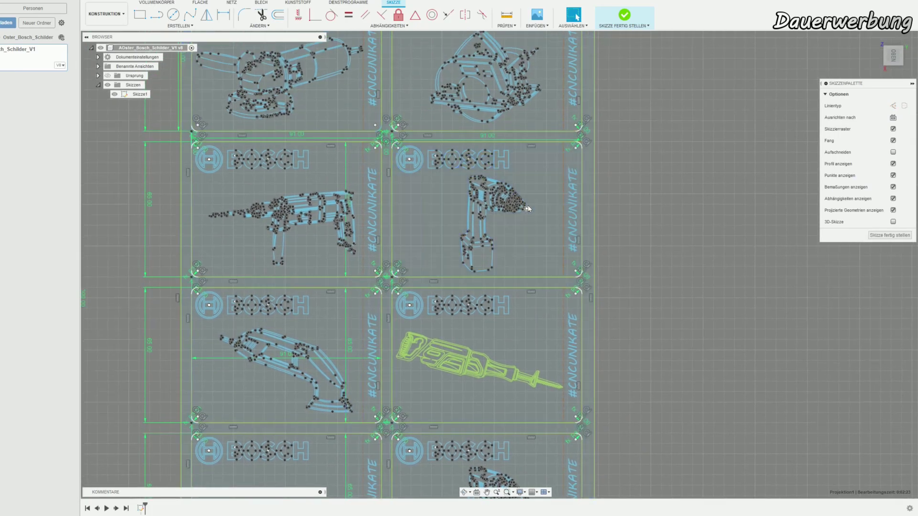
# Select the drill sign's profile region and inspect the neighbouring sign tiles
pyautogui.click(456, 245)
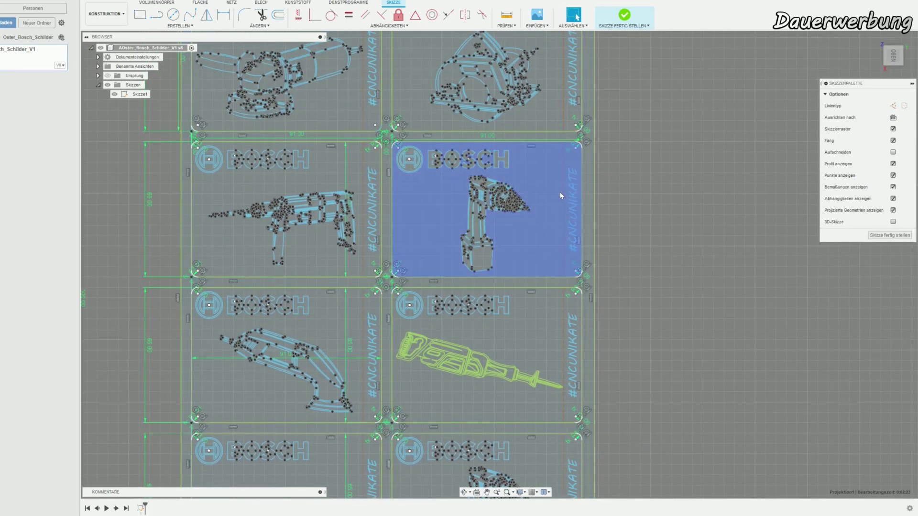
pyautogui.moveTo(561, 195); pyautogui.dragTo(537, 330, button='middle')
pyautogui.scroll(2, 494, 203)
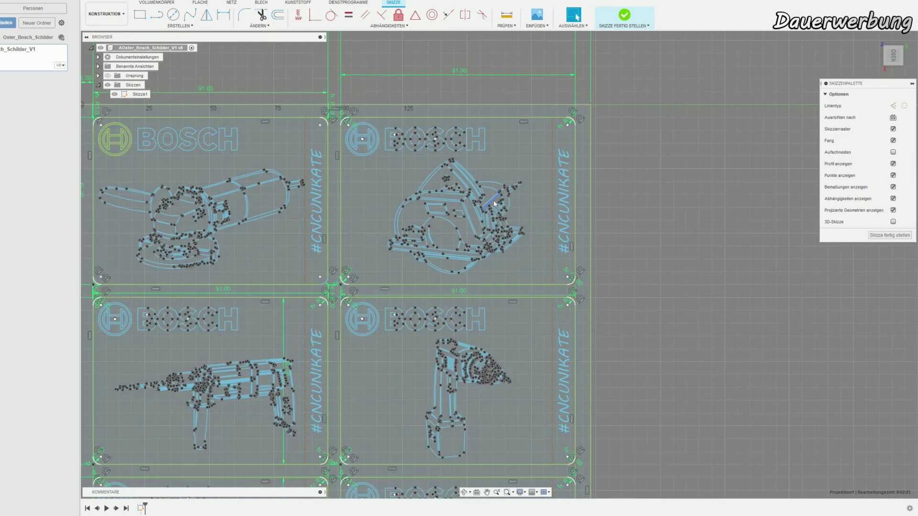
pyautogui.scroll(2, 495, 203)
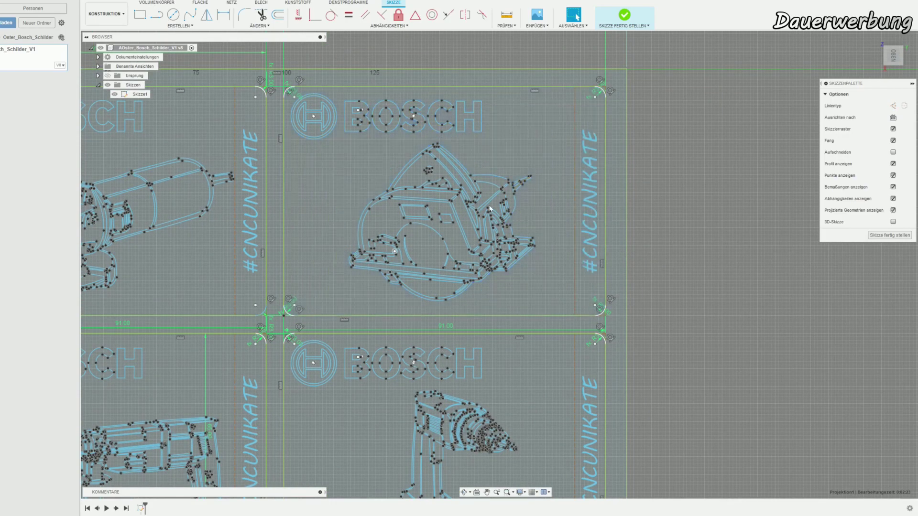
pyautogui.scroll(-5, 481, 233)
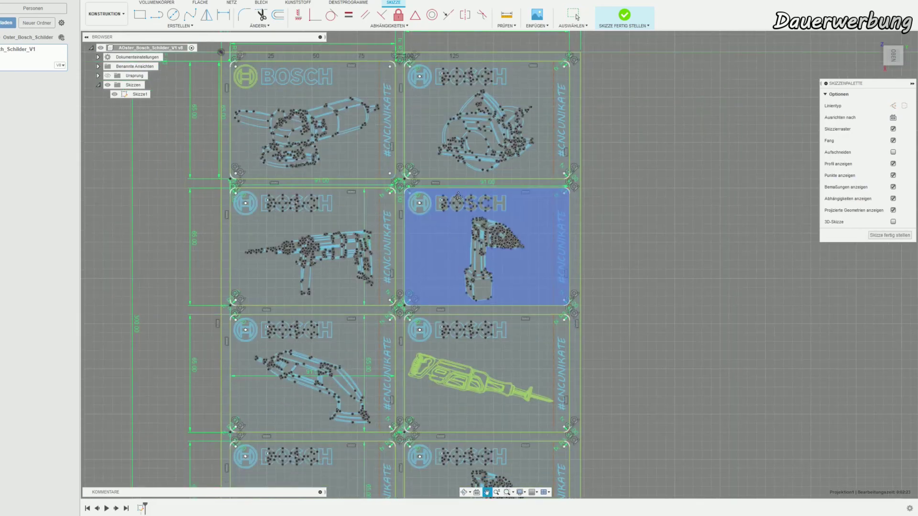
pyautogui.scroll(-2, 466, 277)
pyautogui.scroll(-2, 463, 268)
# Tilt the sketch into perspective and switch to the Fertigen workspace
pyautogui.moveTo(464, 267)
pyautogui.keyDown('shift'); pyautogui.mouseDown(button='middle')
pyautogui.moveTo(506, 239)
pyautogui.moveTo(447, 271)
pyautogui.mouseUp(button='middle'); pyautogui.keyUp('shift')
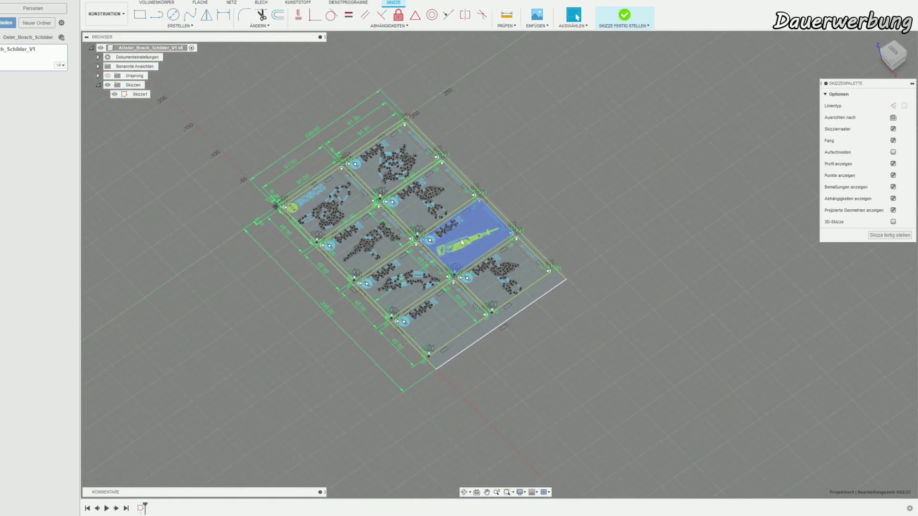
pyautogui.scroll(2, 447, 271)
pyautogui.scroll(2, 447, 271)
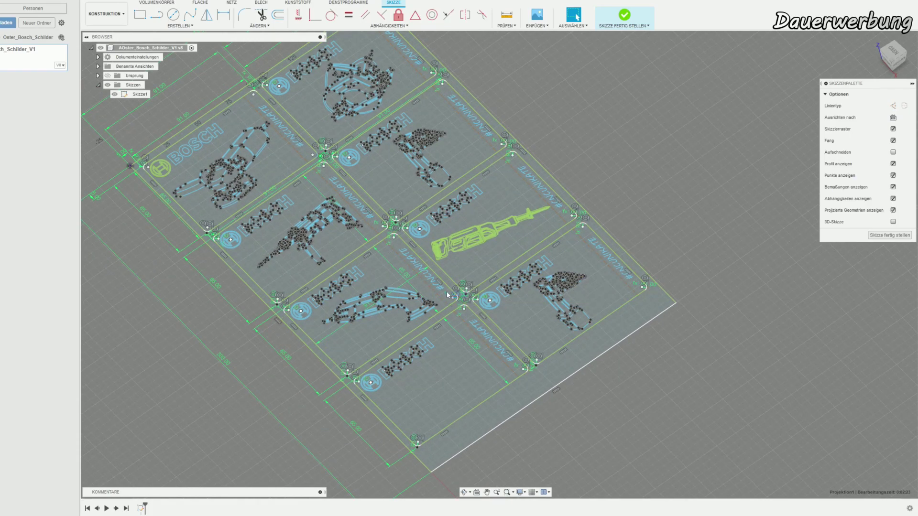
pyautogui.click(105, 14)
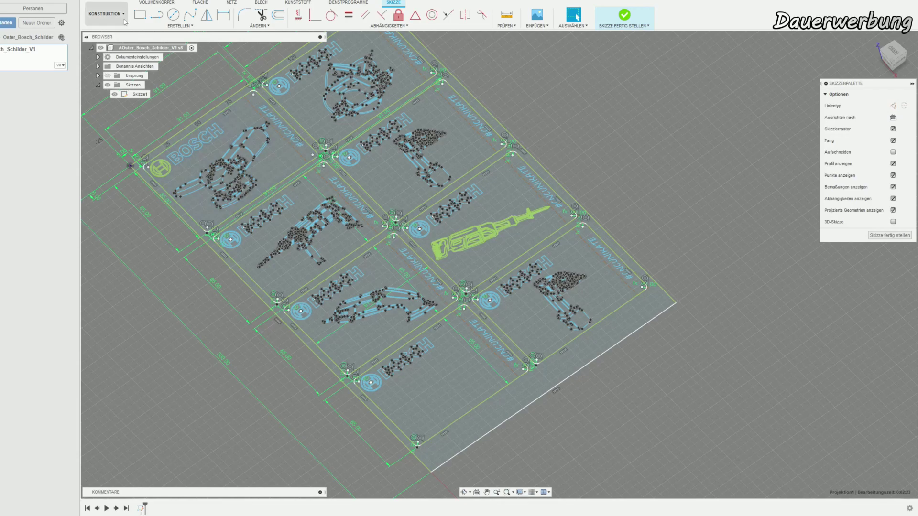
pyautogui.click(107, 75)
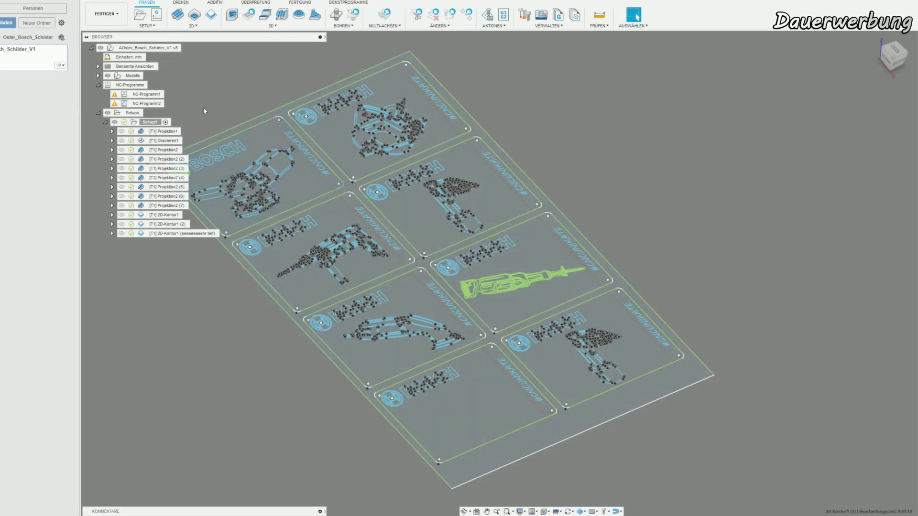
# Check Setup1's fixed 300 × 190 × 1.3 mm stock box from an edge-on view, then close it
pyautogui.doubleClick(150, 122)
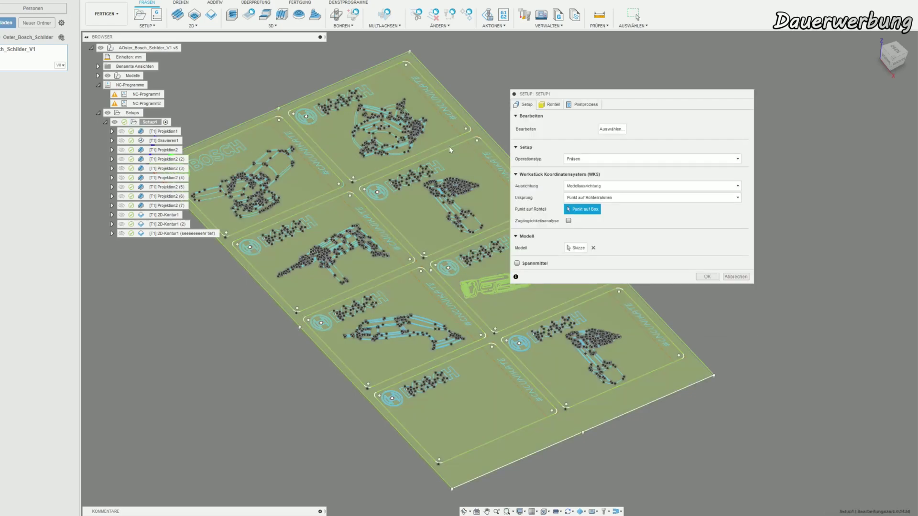
pyautogui.click(551, 104)
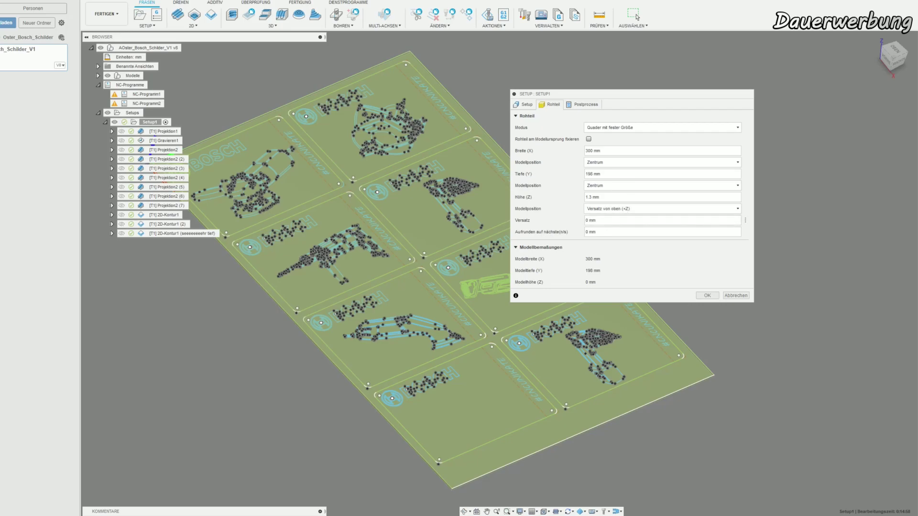
pyautogui.keyDown('shift'); pyautogui.moveTo(499, 378); pyautogui.dragTo(523, 362, button='middle'); pyautogui.keyUp('shift')
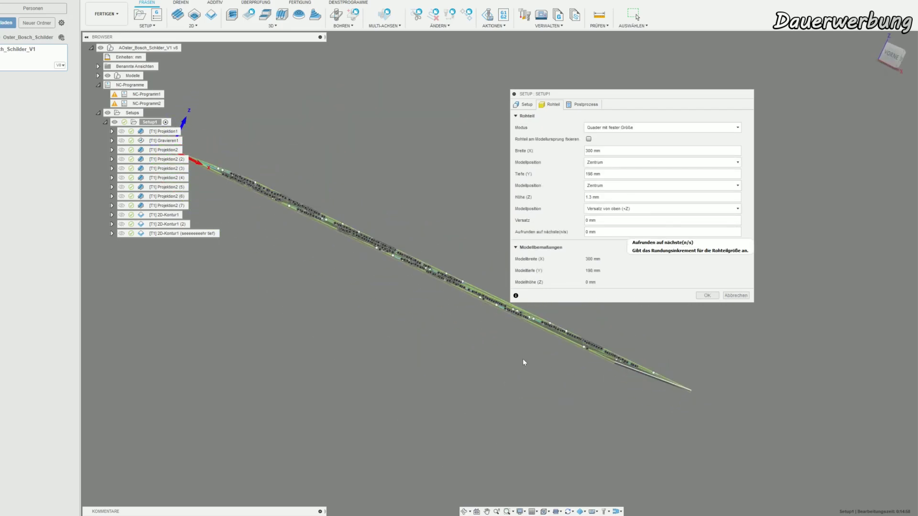
pyautogui.keyDown('shift'); pyautogui.moveTo(509, 312); pyautogui.dragTo(487, 337, button='middle'); pyautogui.keyUp('shift')
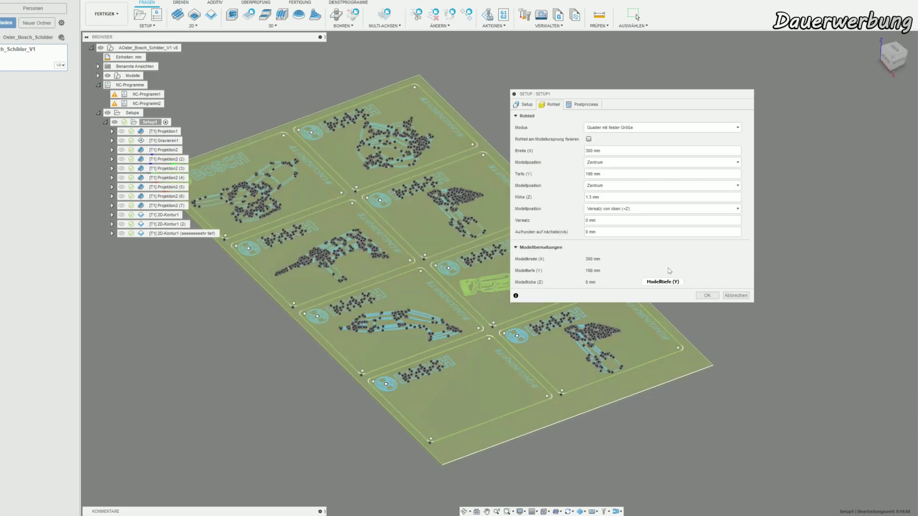
pyautogui.click(733, 296)
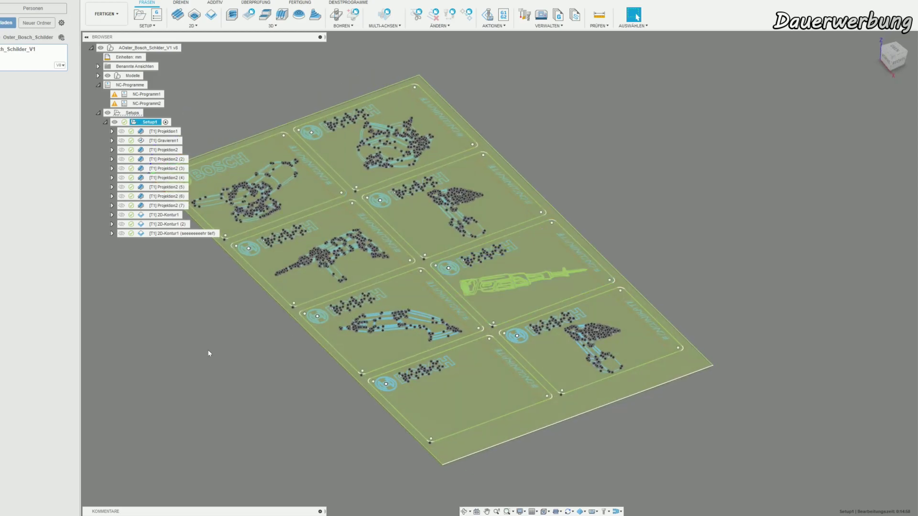
# Preview the Projektion1 and Gravieren1 toolpaths, then edit Projektion1 (Ø6 mm 15° chamfer tool, 18000 rpm)
pyautogui.click(161, 132)
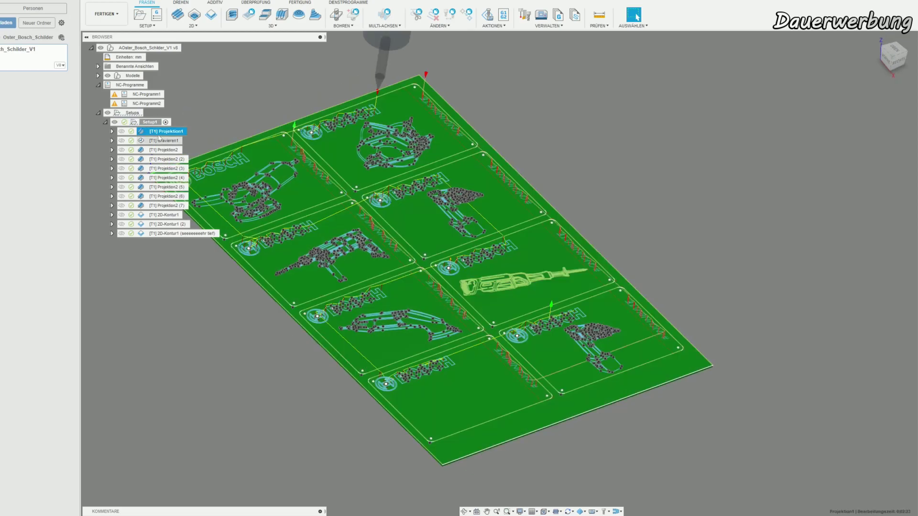
pyautogui.click(165, 140)
pyautogui.click(258, 282)
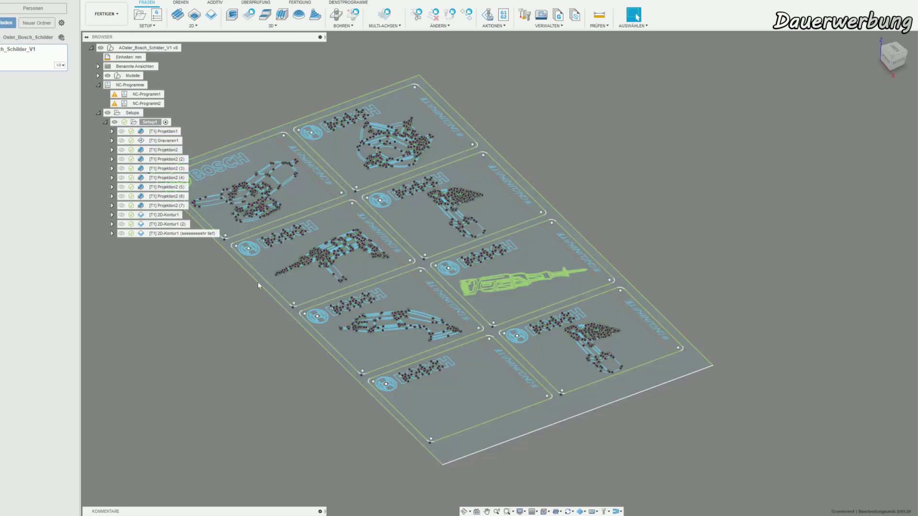
pyautogui.doubleClick(171, 135)
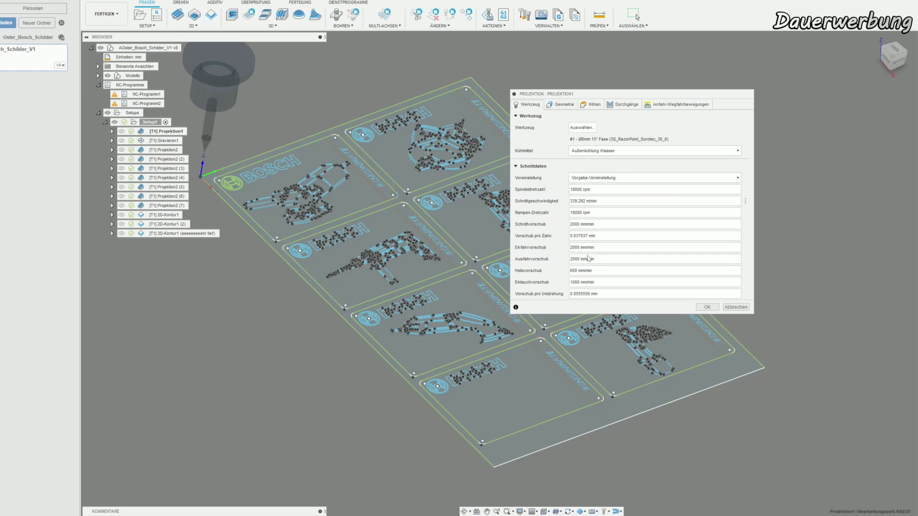
# Show Projektion1's 112 selected chains on the Geometrie tab and zoom over the BOSCH logos
pyautogui.click(569, 104)
pyautogui.scroll(2, 352, 212)
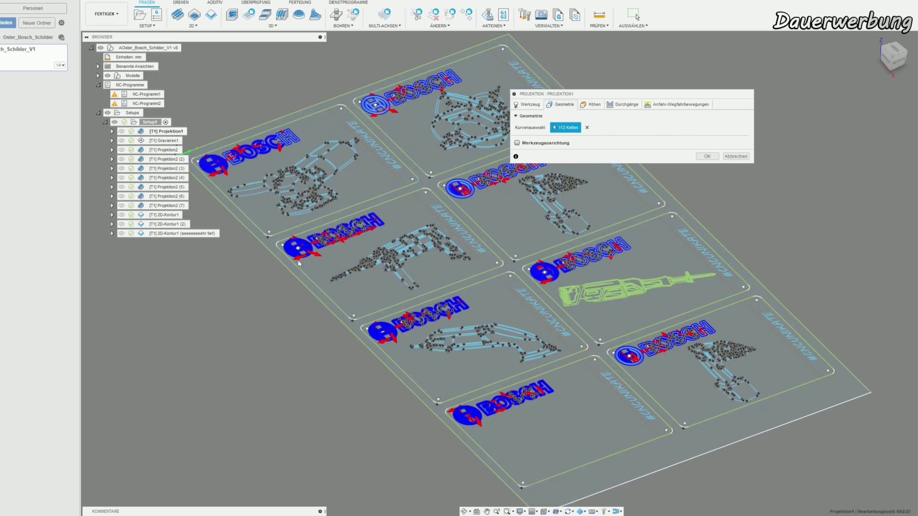
pyautogui.scroll(3, 351, 211)
pyautogui.scroll(3, 351, 211)
pyautogui.scroll(-5, 352, 212)
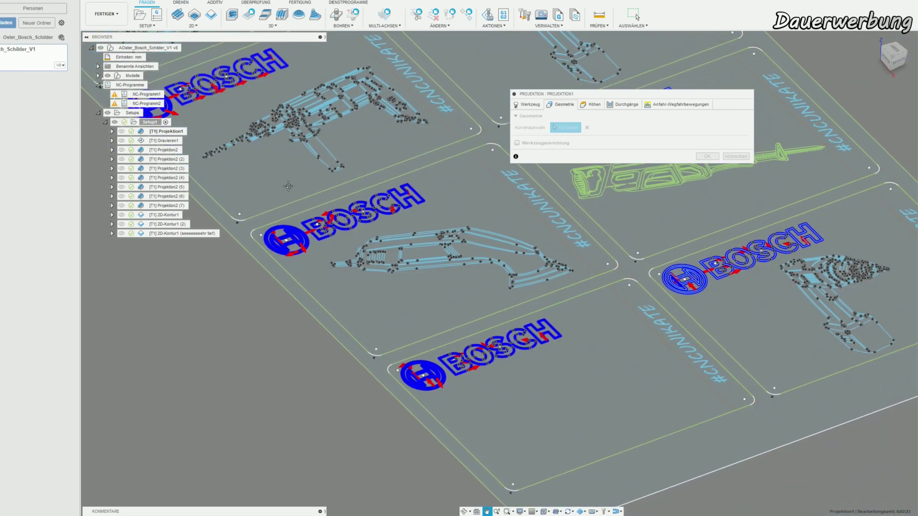
pyautogui.scroll(5, 355, 343)
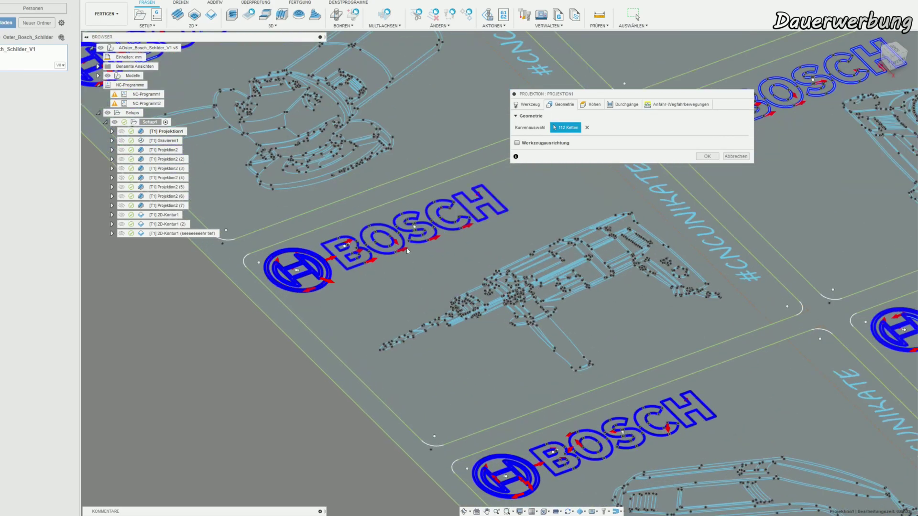
pyautogui.scroll(-3, 434, 211)
pyautogui.scroll(-2, 434, 211)
pyautogui.scroll(-1, 434, 212)
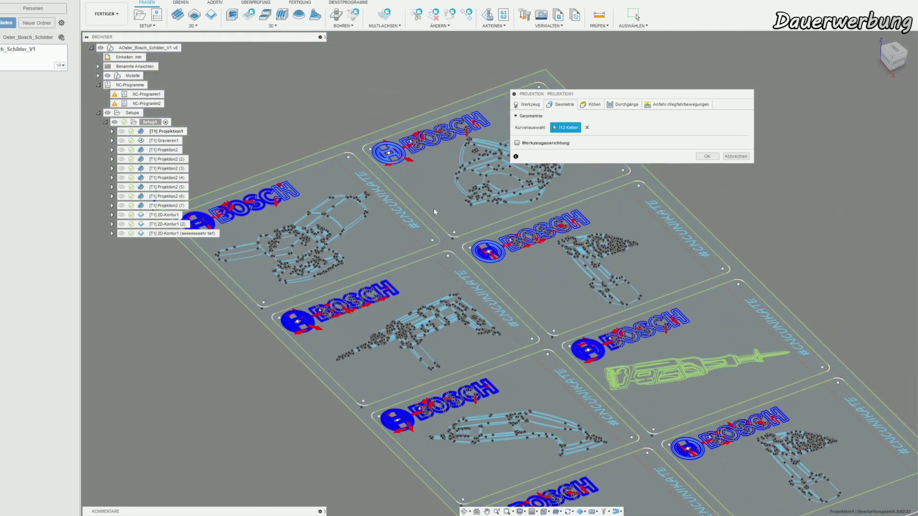
pyautogui.scroll(2, 420, 214)
pyautogui.scroll(3, 420, 213)
pyautogui.scroll(2, 421, 228)
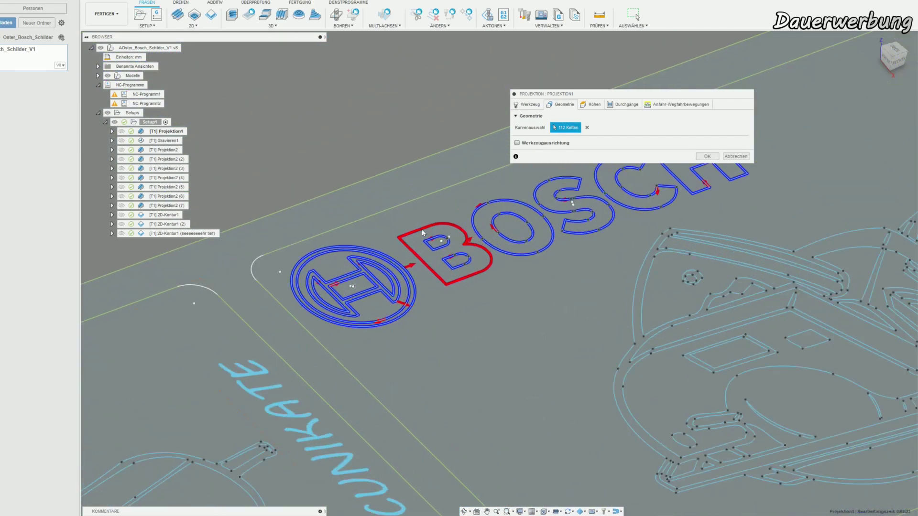
pyautogui.scroll(2, 422, 229)
pyautogui.scroll(2, 360, 279)
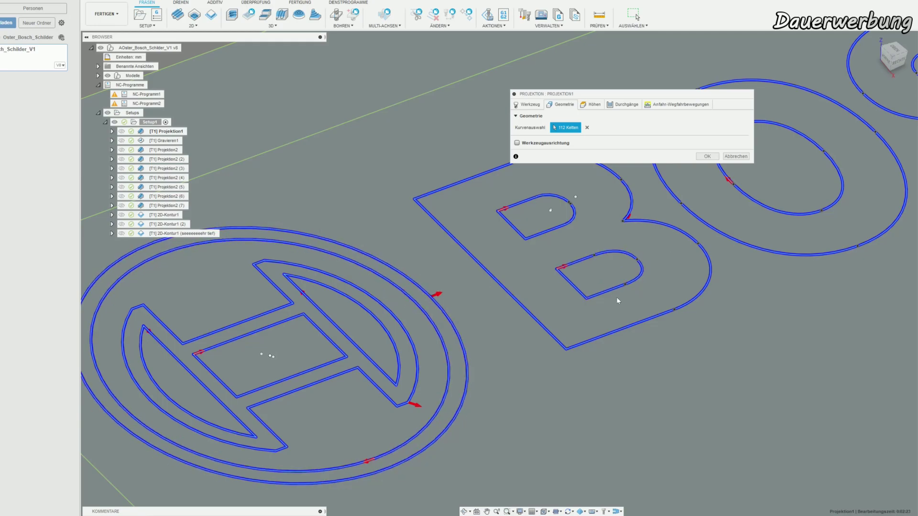
pyautogui.scroll(-4, 502, 349)
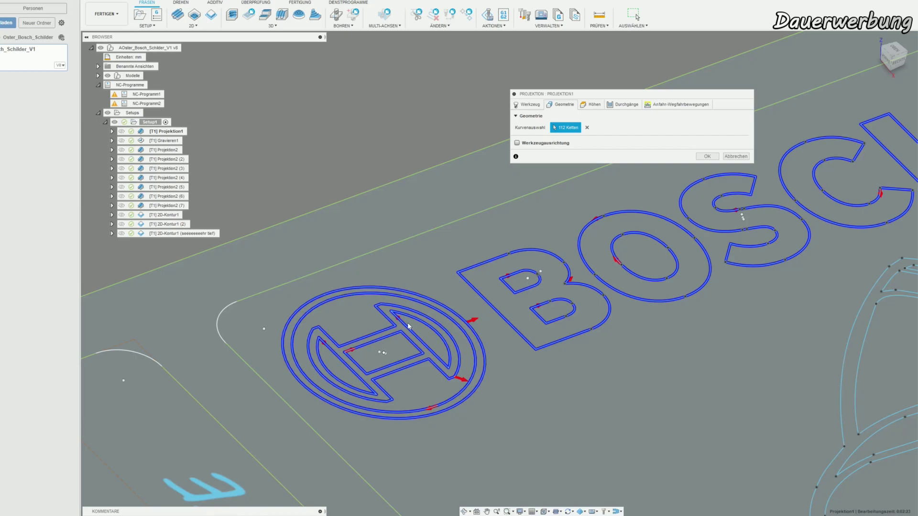
pyautogui.scroll(-5, 407, 323)
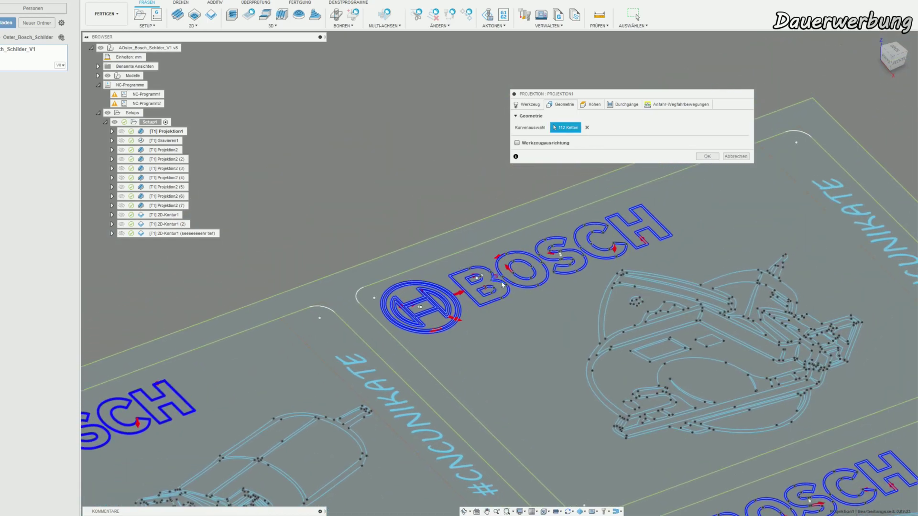
pyautogui.scroll(-8, 542, 345)
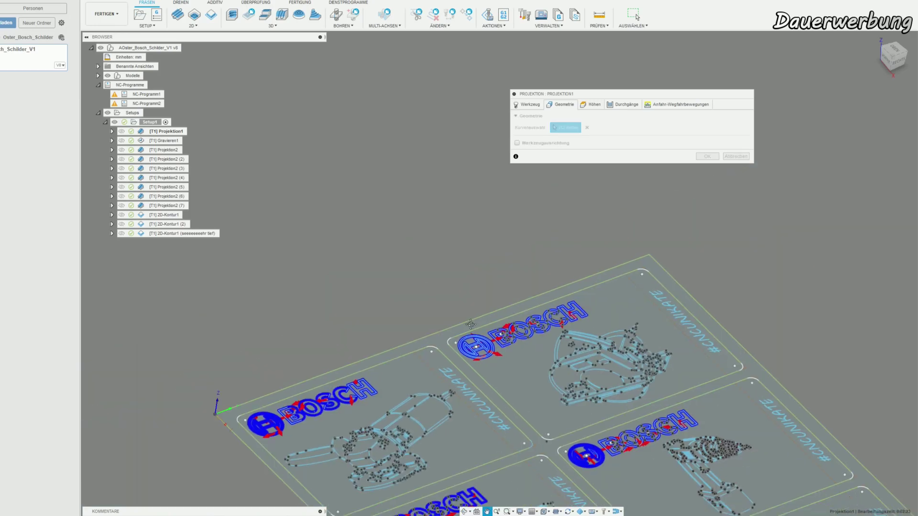
pyautogui.scroll(3, 542, 346)
# Turn off Fase in Projektion1's passes and check its full-retract, 2 mm safe-distance linking
pyautogui.click(592, 105)
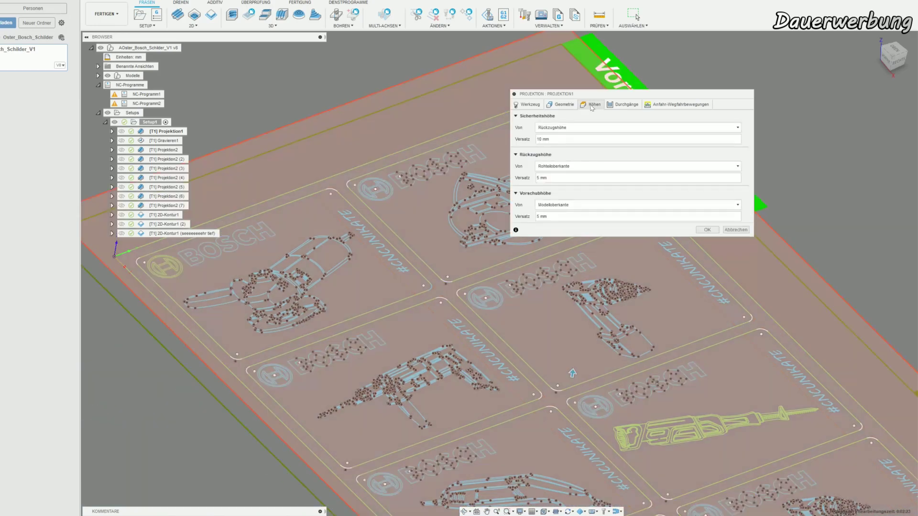
pyautogui.click(630, 105)
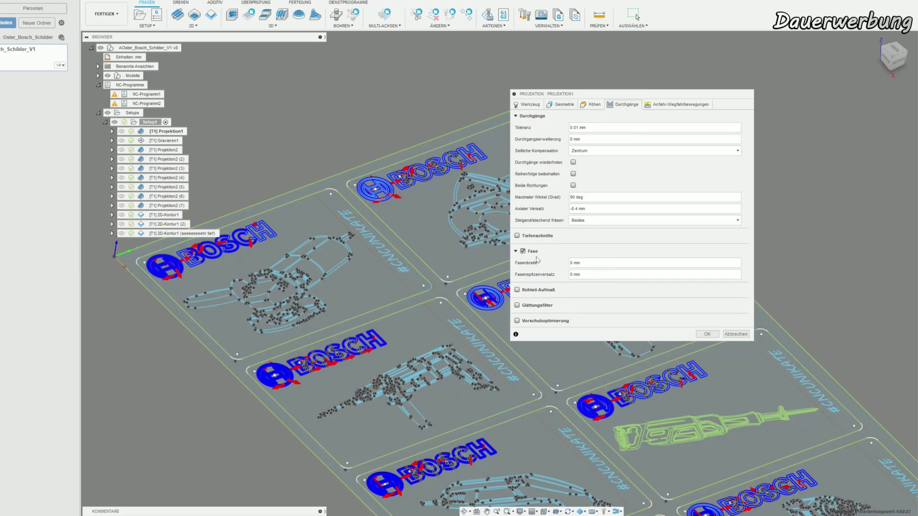
pyautogui.click(523, 251)
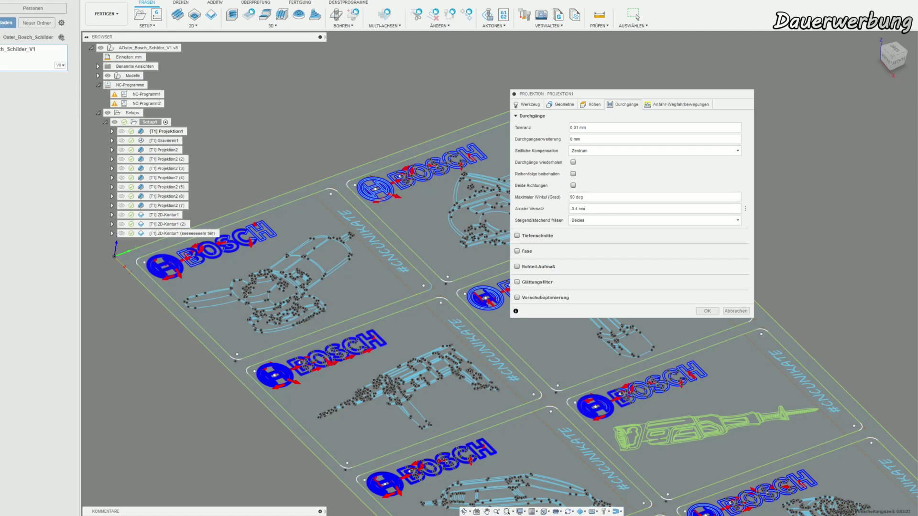
pyautogui.click(677, 104)
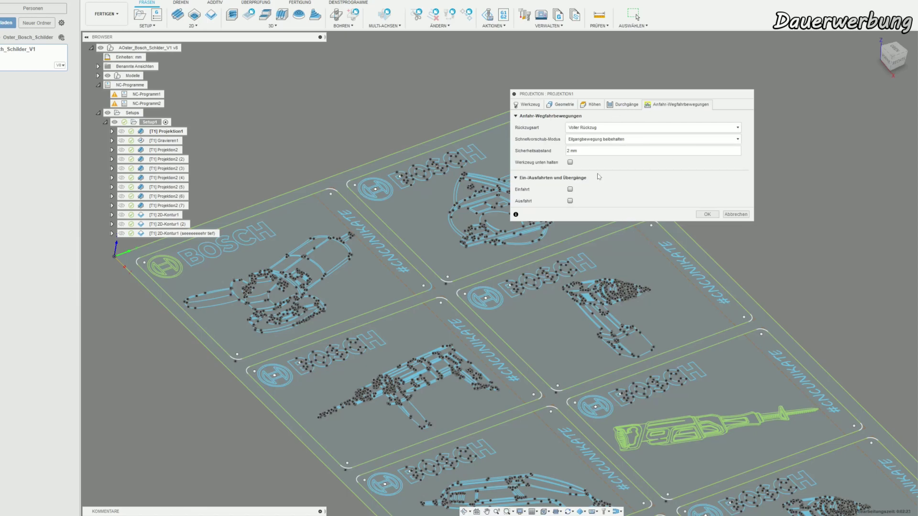
pyautogui.click(736, 214)
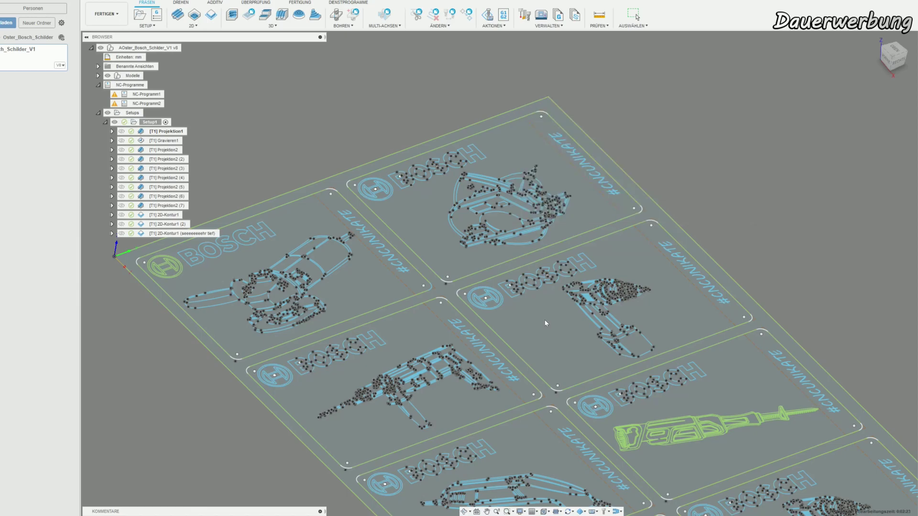
pyautogui.doubleClick(165, 142)
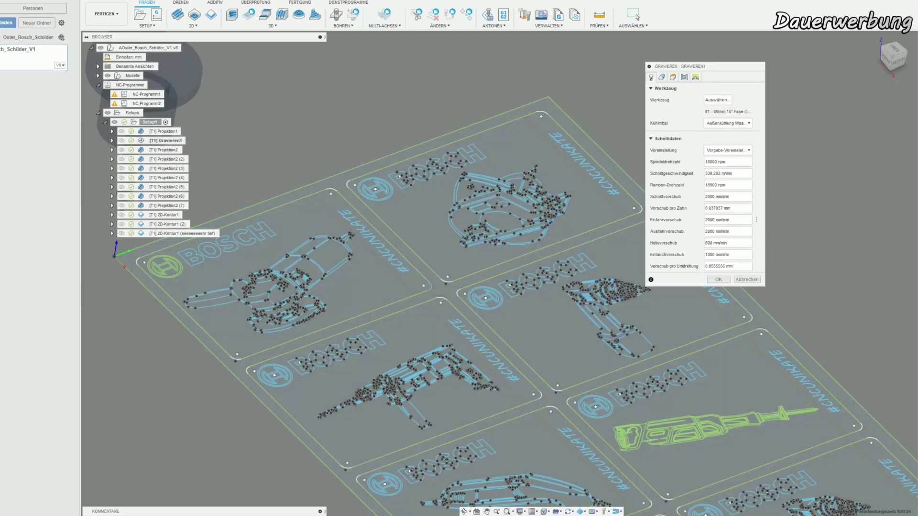
pyautogui.click(662, 78)
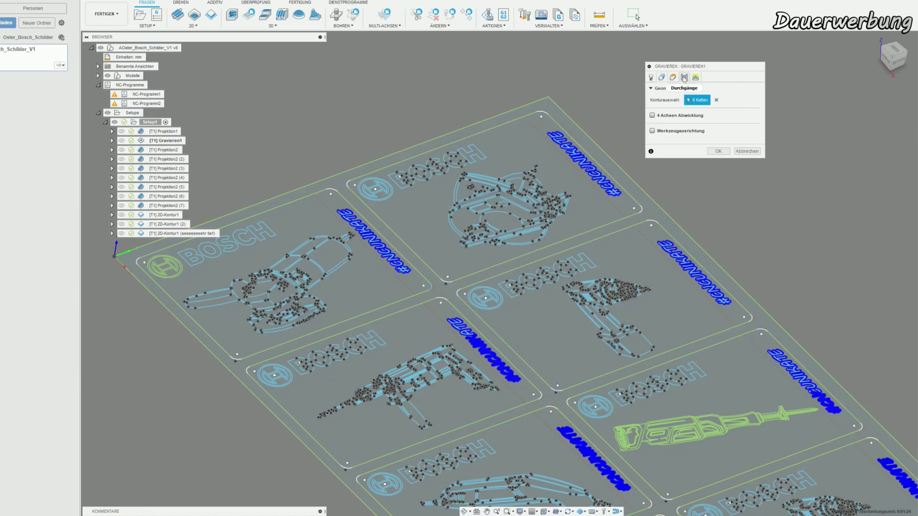
pyautogui.click(685, 78)
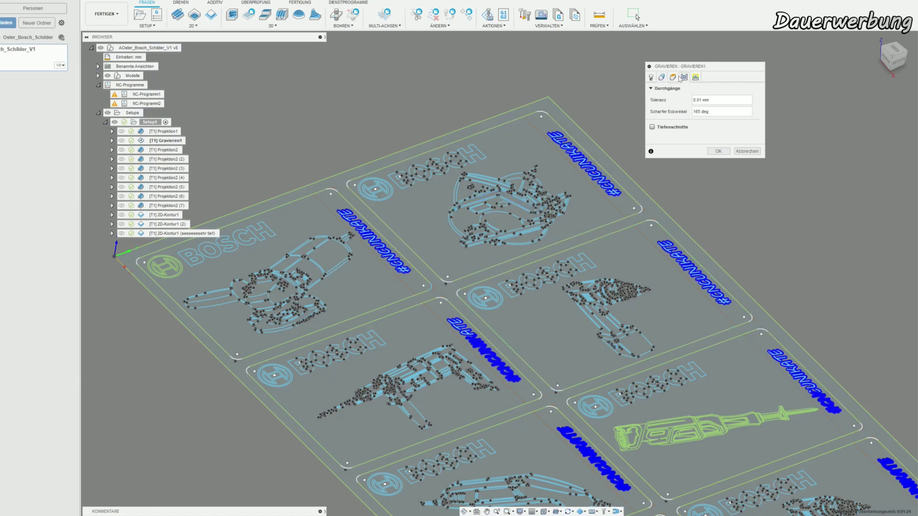
pyautogui.click(674, 77)
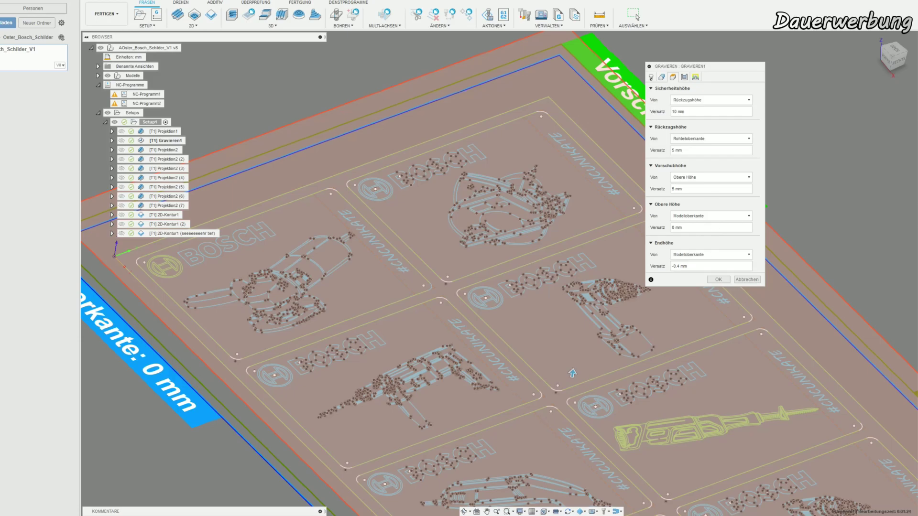
pyautogui.click(695, 77)
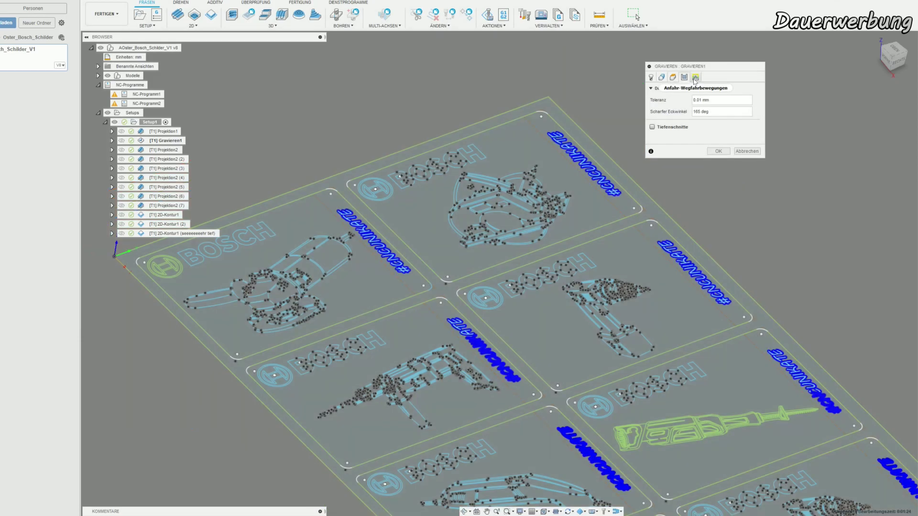
pyautogui.click(695, 78)
pyautogui.click(747, 163)
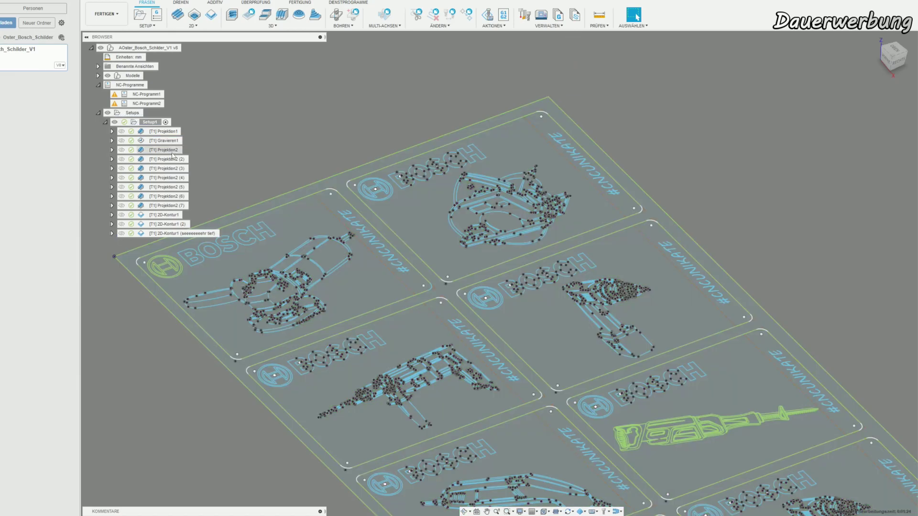
# Preview the Projektion2 copies and open the chisel plate's Projektion2 (6) for editing
pyautogui.click(167, 187)
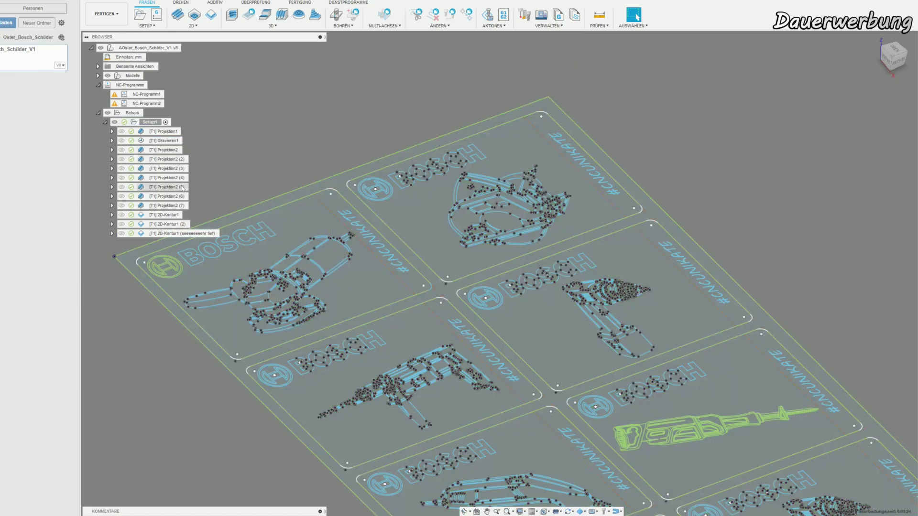
pyautogui.scroll(-2, 388, 268)
pyautogui.scroll(2, 305, 212)
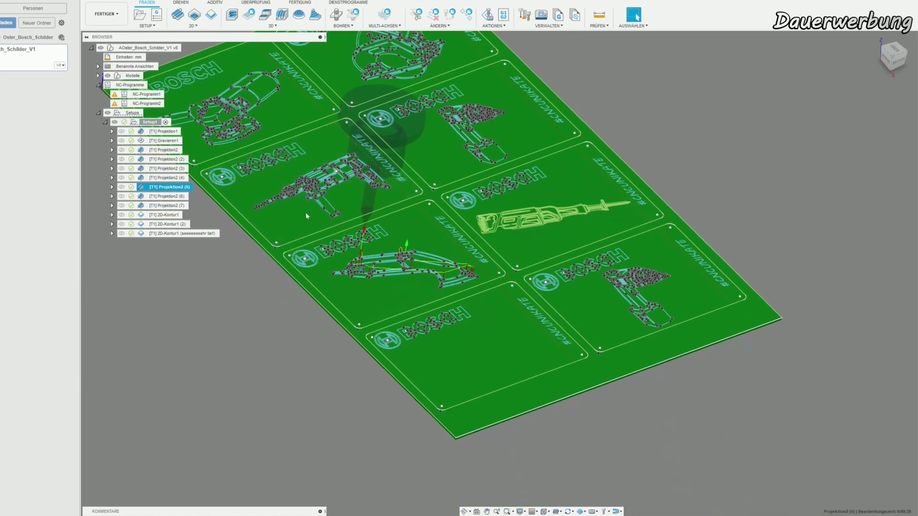
pyautogui.click(168, 196)
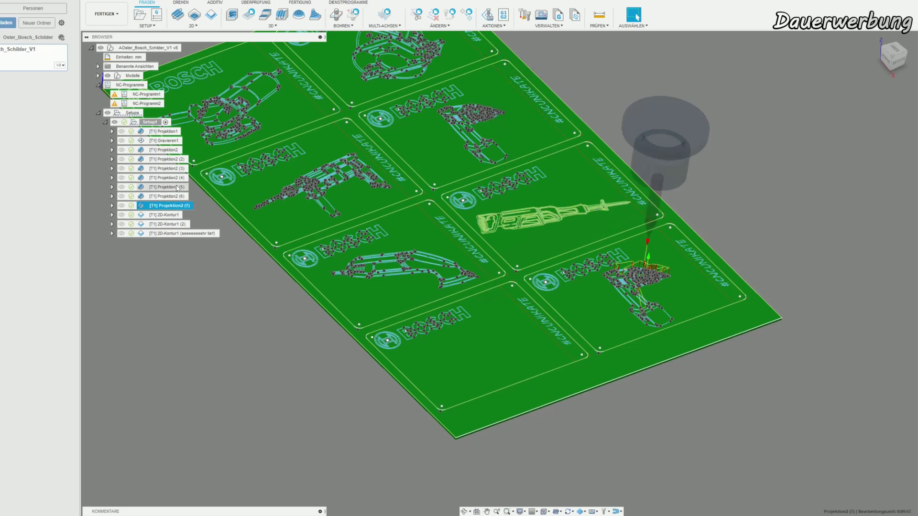
pyautogui.click(168, 168)
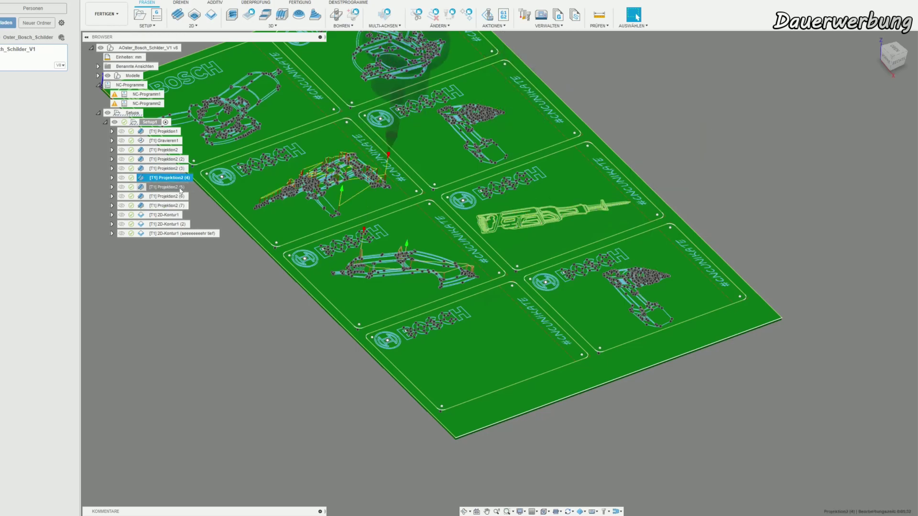
pyautogui.click(173, 196)
pyautogui.doubleClick(175, 199)
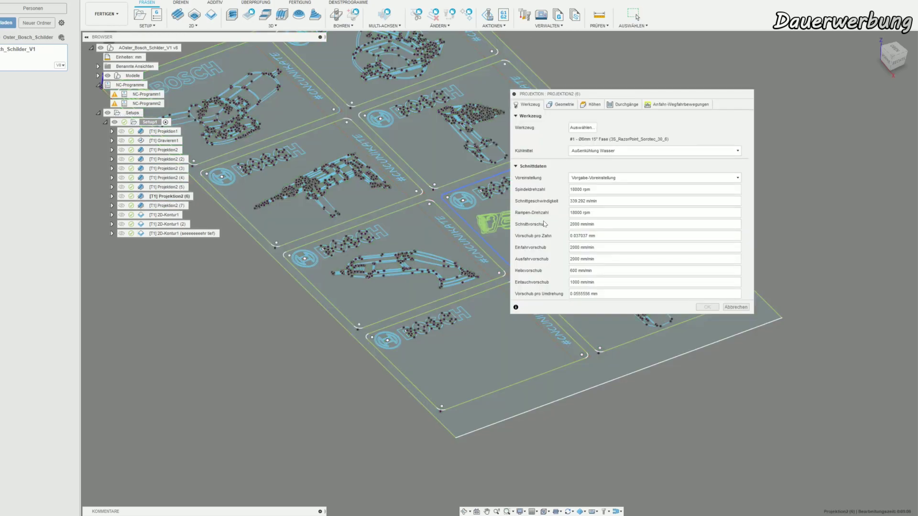
pyautogui.scroll(4, 342, 231)
pyautogui.moveTo(343, 231); pyautogui.dragTo(343, 324, button='middle')
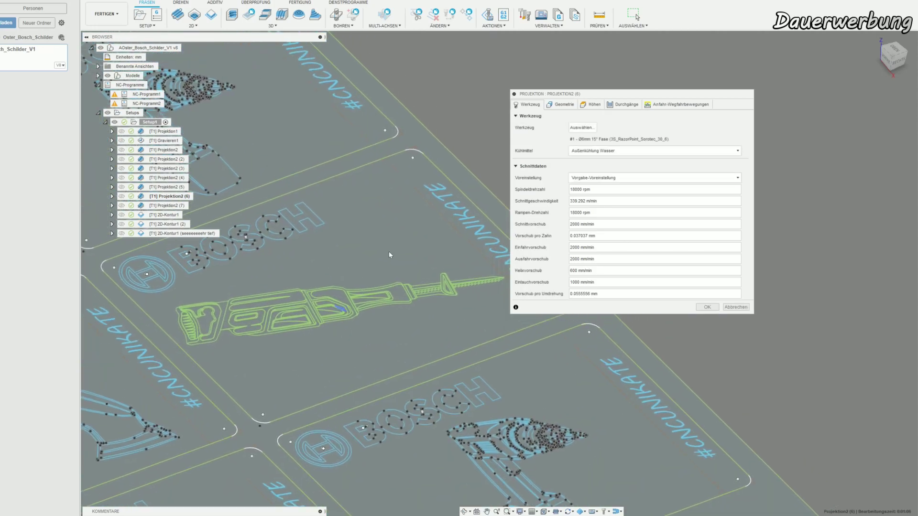
# Check Projektion2 (6)'s 55 geometry chains, panning along the chisel toolpath
pyautogui.click(562, 105)
pyautogui.scroll(3, 257, 304)
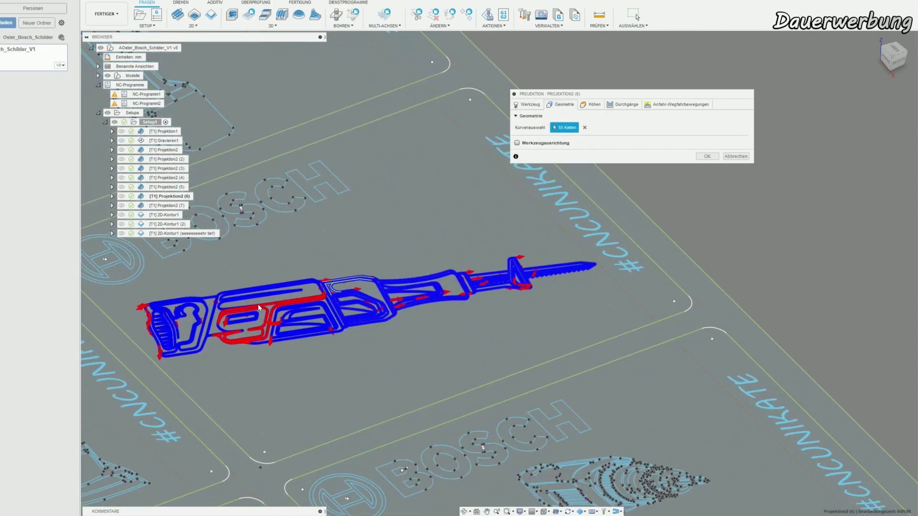
pyautogui.scroll(3, 258, 304)
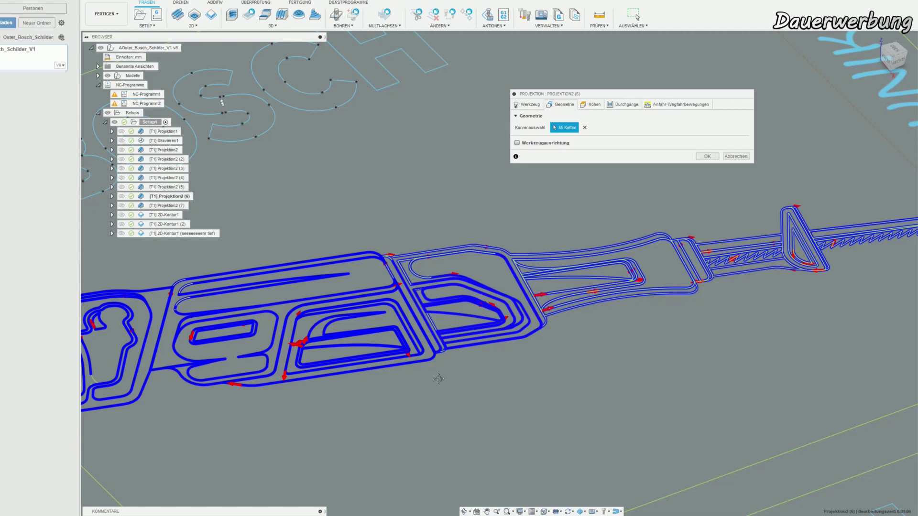
pyautogui.moveTo(439, 379); pyautogui.dragTo(647, 357, button='middle')
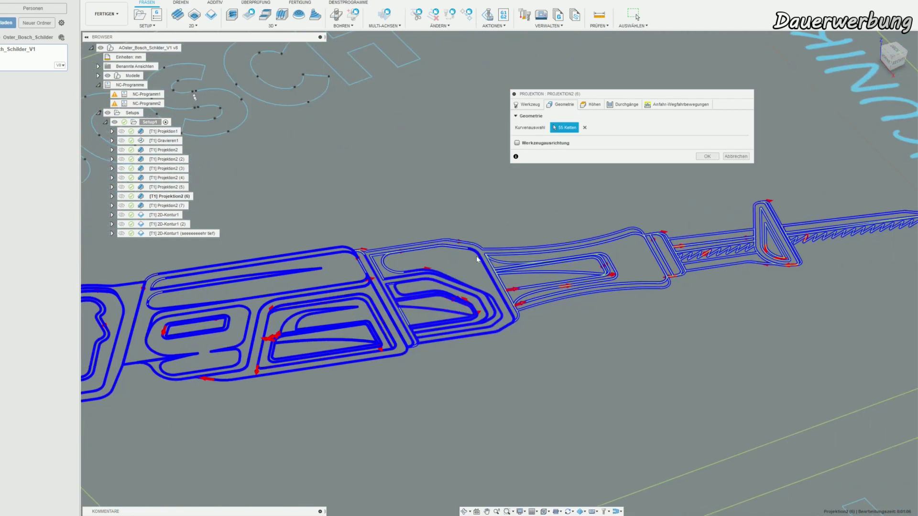
pyautogui.moveTo(524, 317); pyautogui.dragTo(320, 345, button='middle')
pyautogui.scroll(5, 325, 351)
pyautogui.scroll(2, 325, 355)
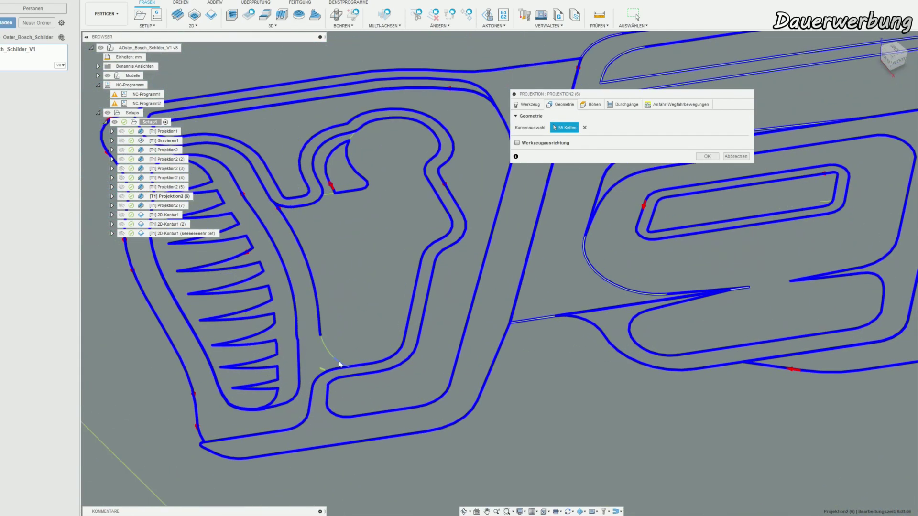
pyautogui.scroll(-5, 549, 368)
pyautogui.scroll(-3, 549, 368)
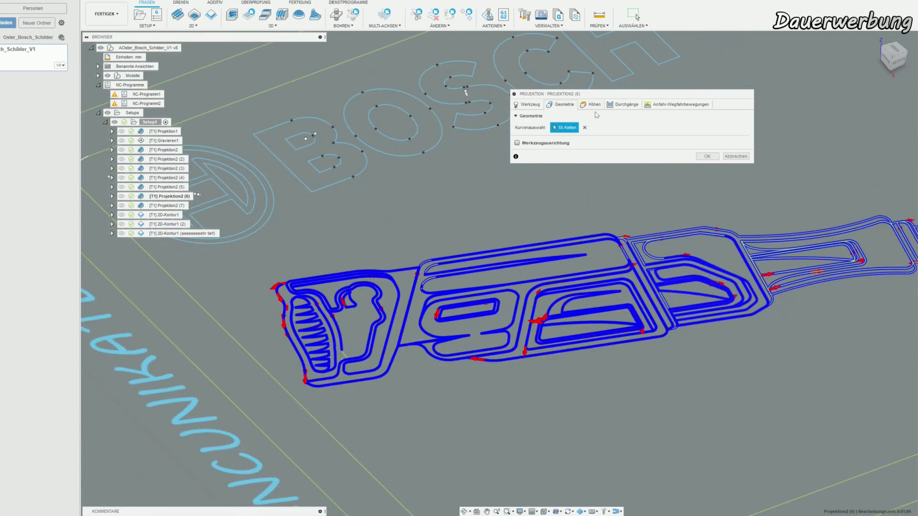
# Review Projektion2 (6)'s heights, -0.4 mm axial pass offset and full-retract linking
pyautogui.click(592, 105)
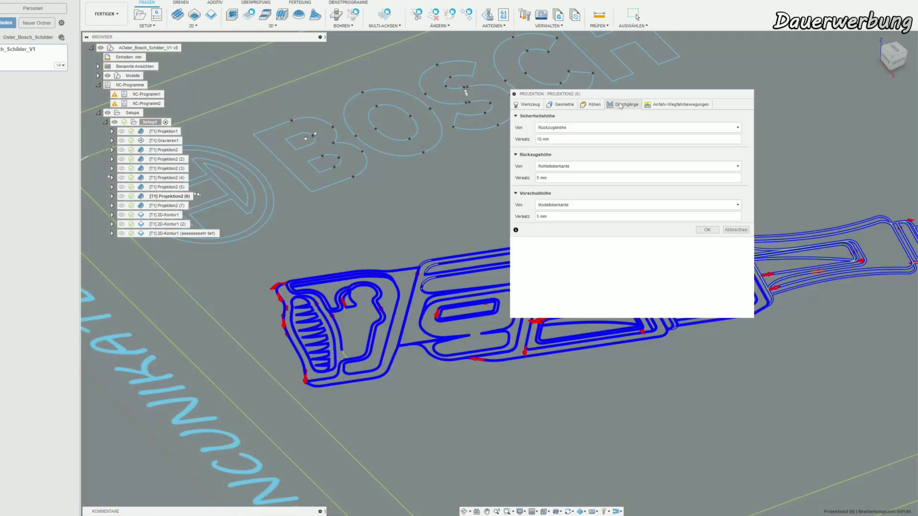
pyautogui.click(620, 106)
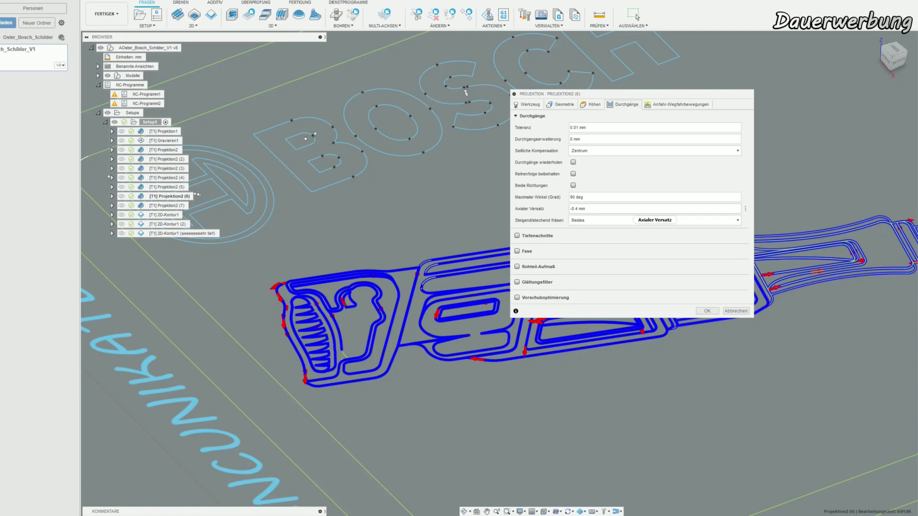
pyautogui.click(661, 106)
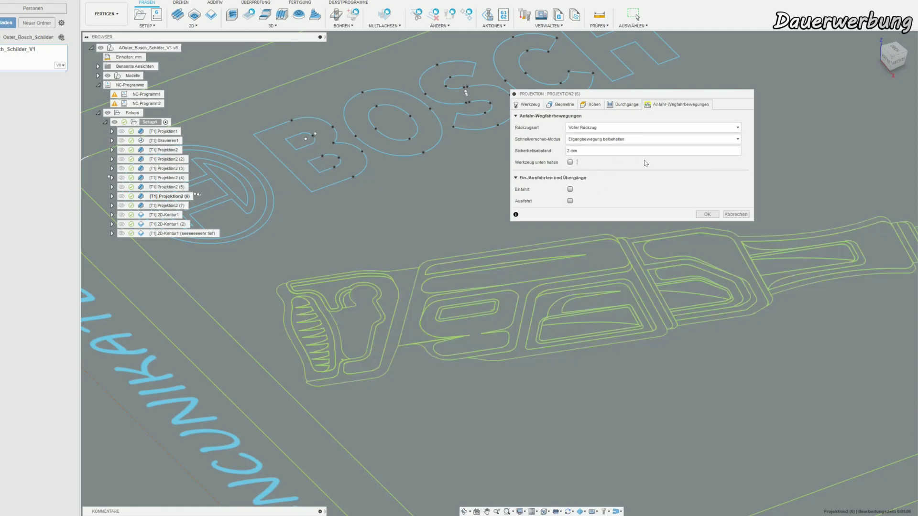
# Cancel Projektion2 (6), center the whole stock, and preview Projektion2 (7) then 2D-Kontur1
pyautogui.click(740, 215)
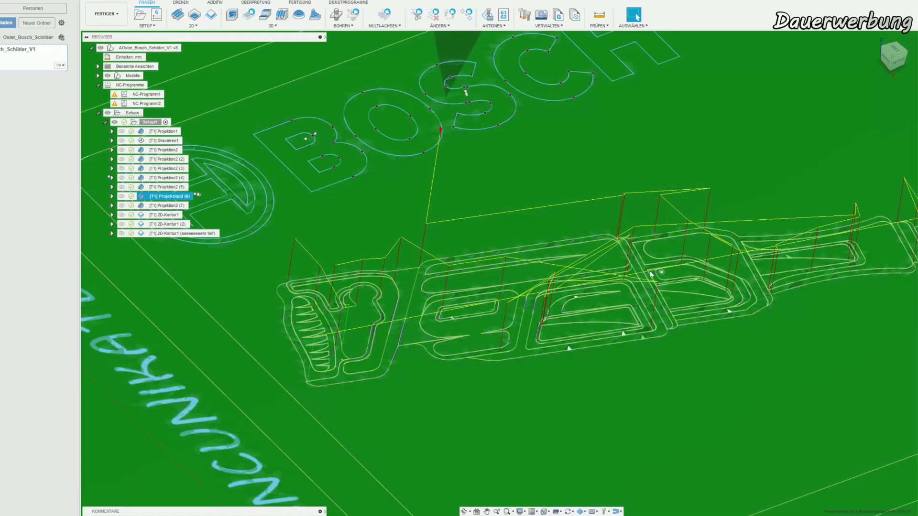
pyautogui.scroll(-5, 522, 316)
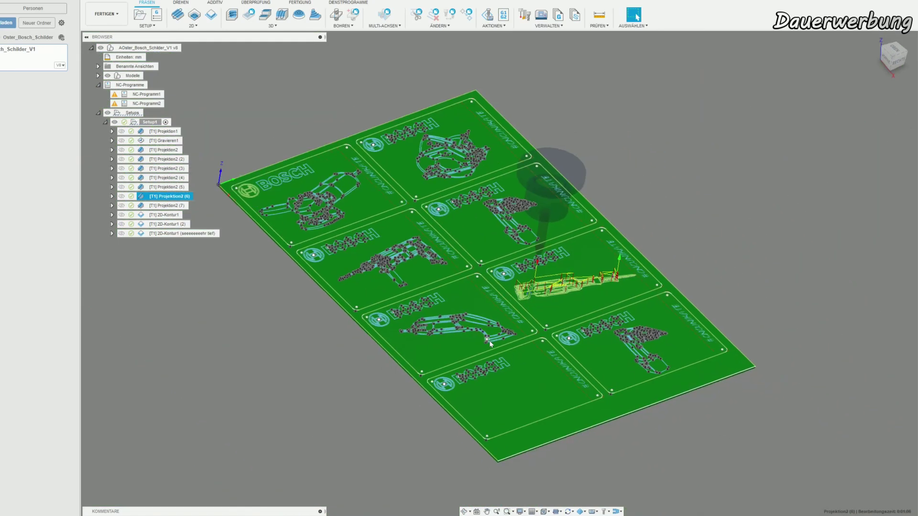
pyautogui.scroll(3, 617, 348)
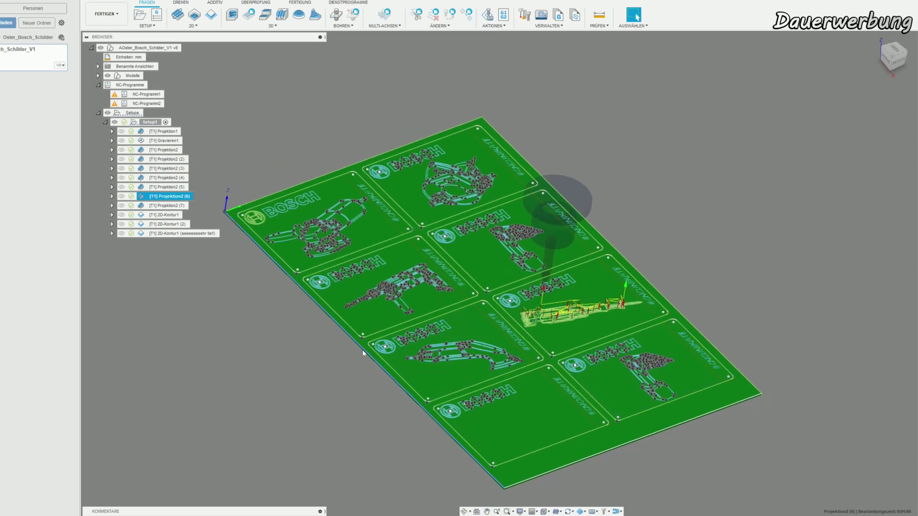
pyautogui.moveTo(380, 383); pyautogui.dragTo(298, 372, button='middle')
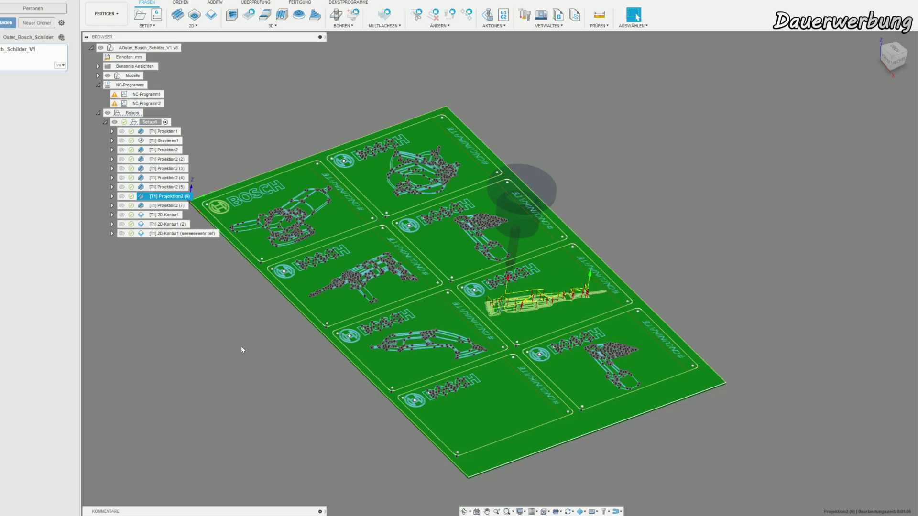
pyautogui.click(177, 205)
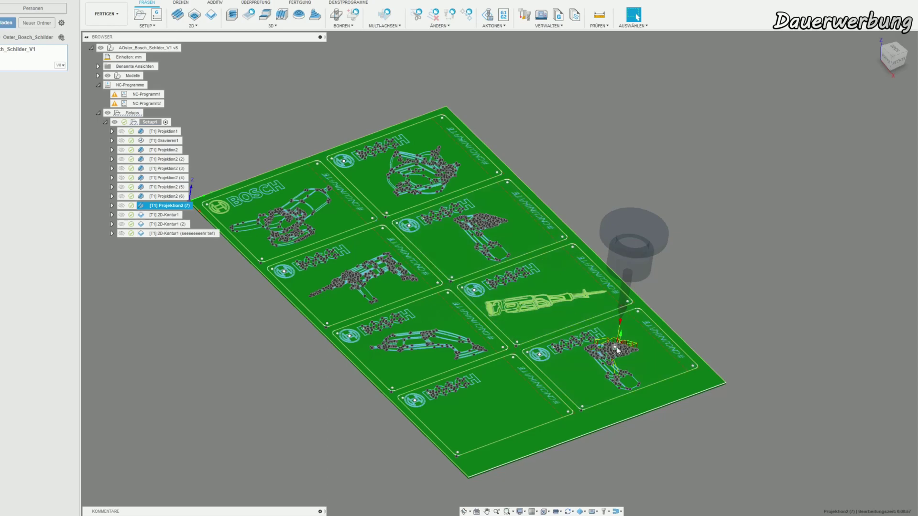
pyautogui.click(199, 219)
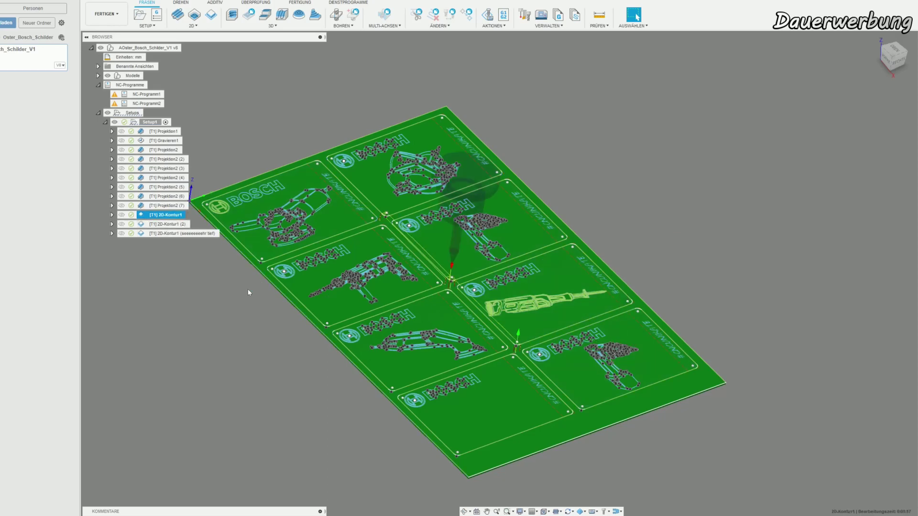
# Open 2D-Kontur1 and confirm its 8 selected outline chains on the Geometrie tab
pyautogui.doubleClick(165, 215)
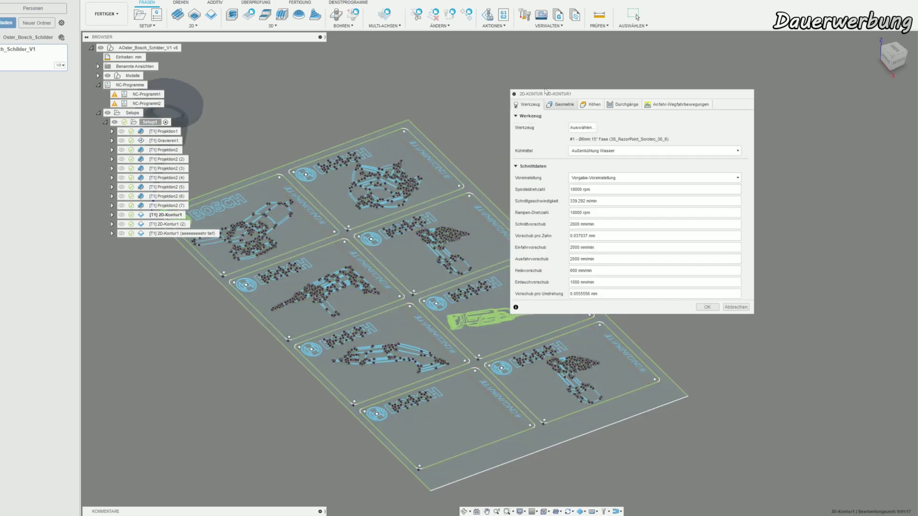
pyautogui.click(562, 106)
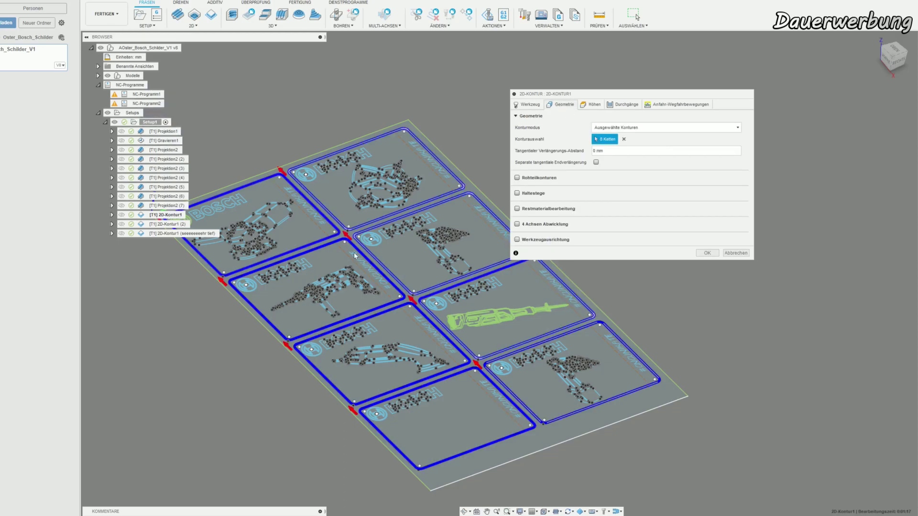
pyautogui.scroll(2, 365, 179)
pyautogui.scroll(2, 368, 265)
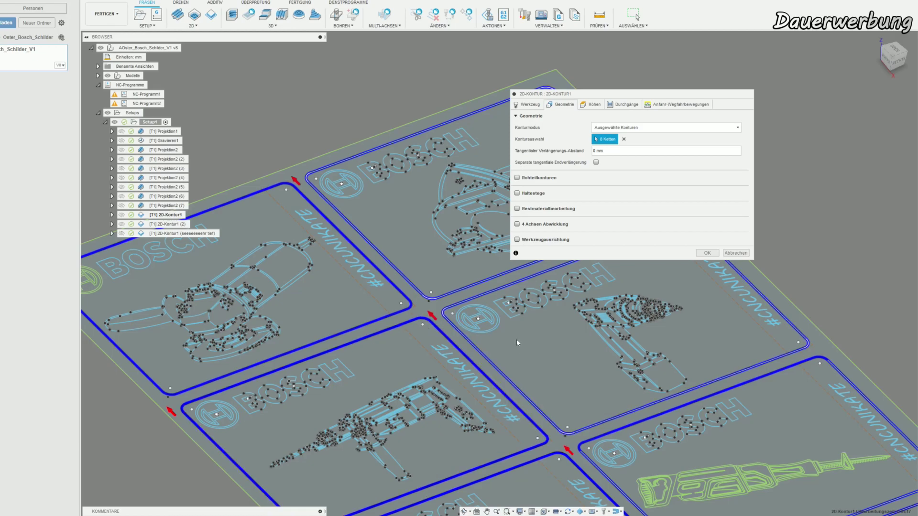
# Inspect 2D-Kontur1's heights: 10 mm clearance, 5 mm retract, -0.9 mm bottom
pyautogui.click(602, 107)
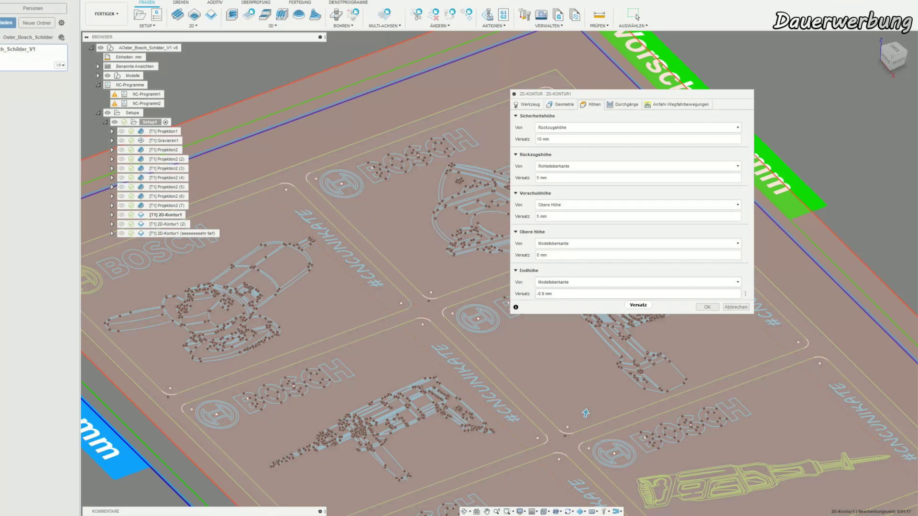
pyautogui.moveTo(258, 455)
pyautogui.mouseDown(button='middle')
pyautogui.moveTo(325, 364)
pyautogui.moveTo(458, 369)
pyautogui.moveTo(391, 420)
pyautogui.mouseUp(button='middle')
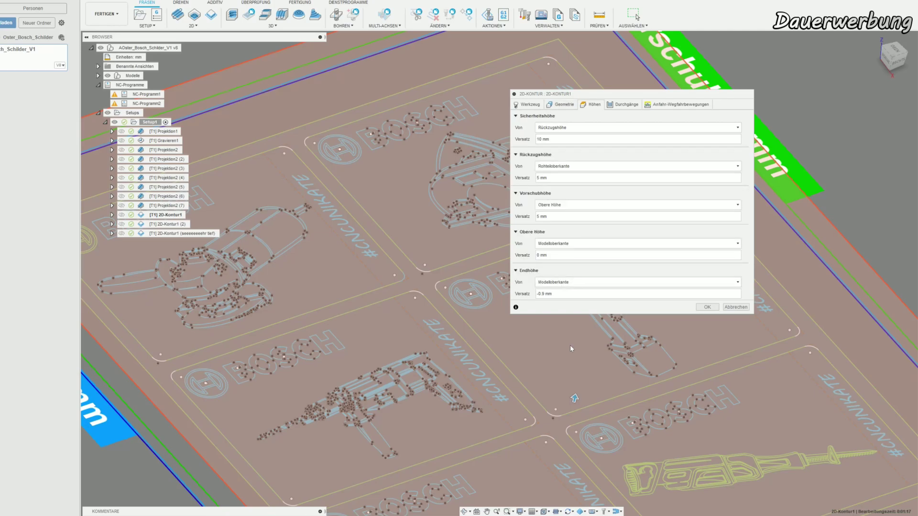
pyautogui.scroll(-5, 569, 345)
pyautogui.scroll(6, 437, 309)
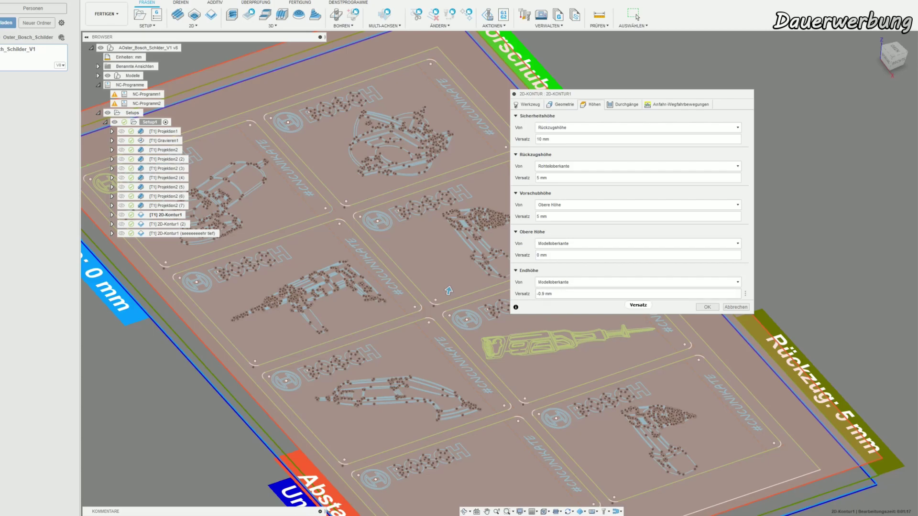
# Check 2D-Kontur1's passes and 1 mm safe distance, 0.6 mm radius, 90° lead-in settings across the plates
pyautogui.click(626, 105)
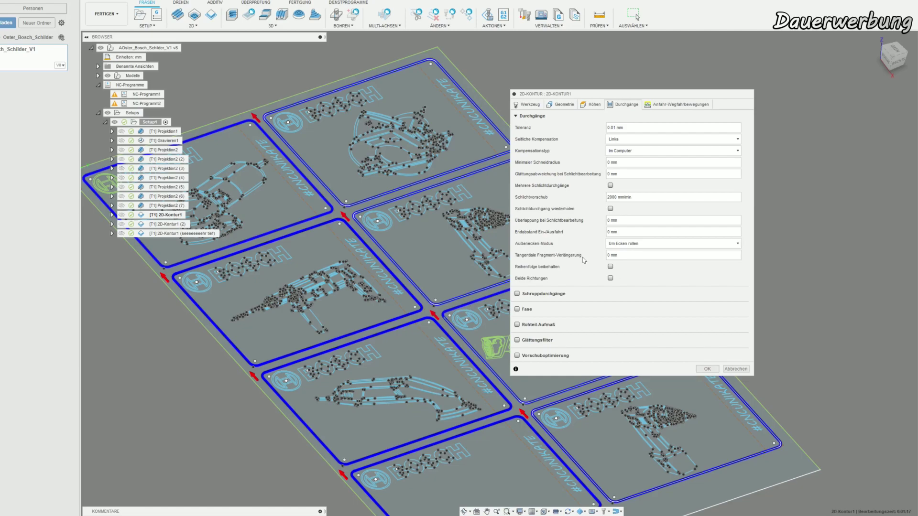
pyautogui.click(684, 105)
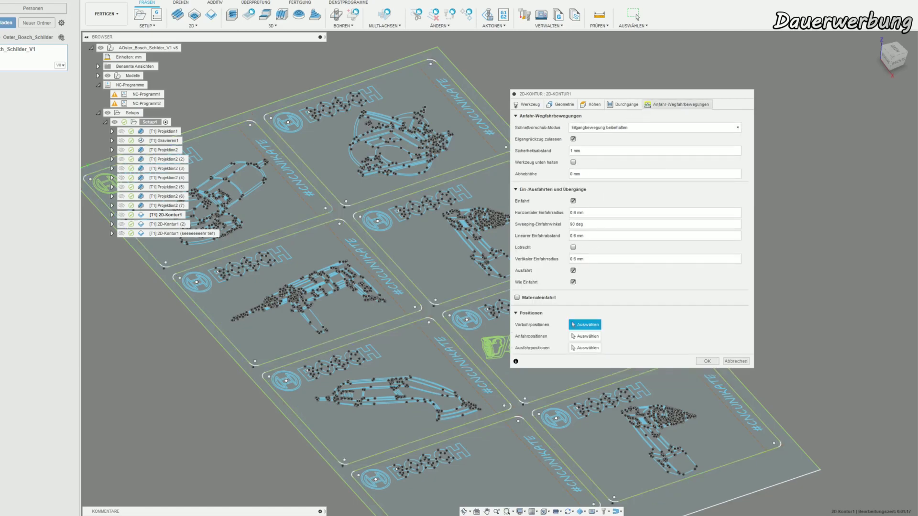
pyautogui.scroll(4, 354, 145)
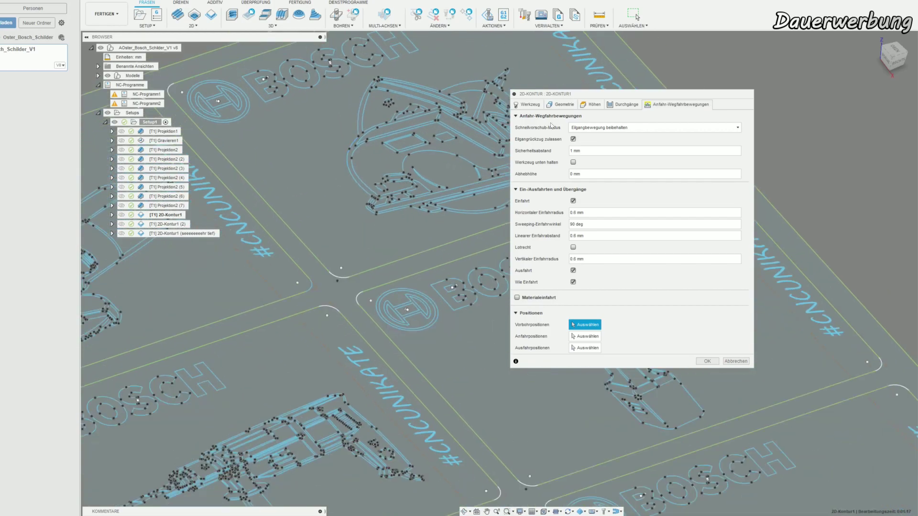
pyautogui.moveTo(394, 268); pyautogui.dragTo(370, 98, button='middle')
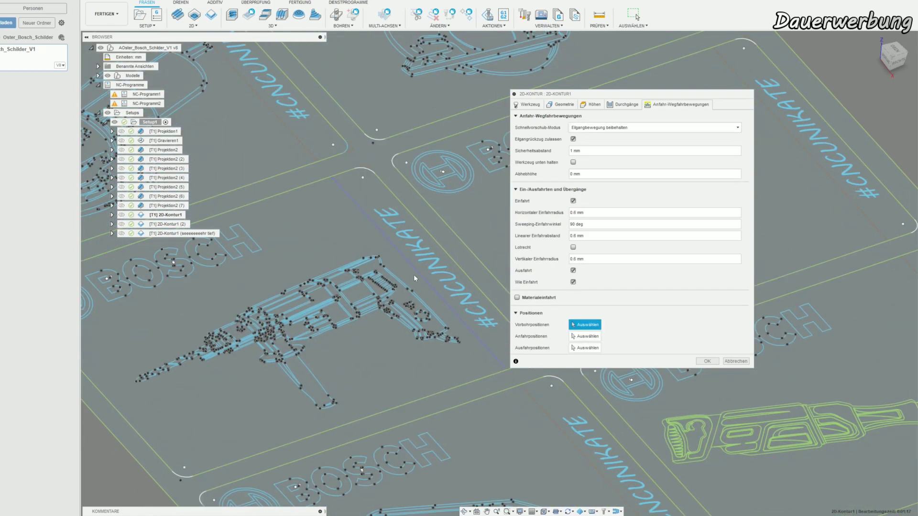
pyautogui.moveTo(414, 274); pyautogui.dragTo(360, 221, button='middle')
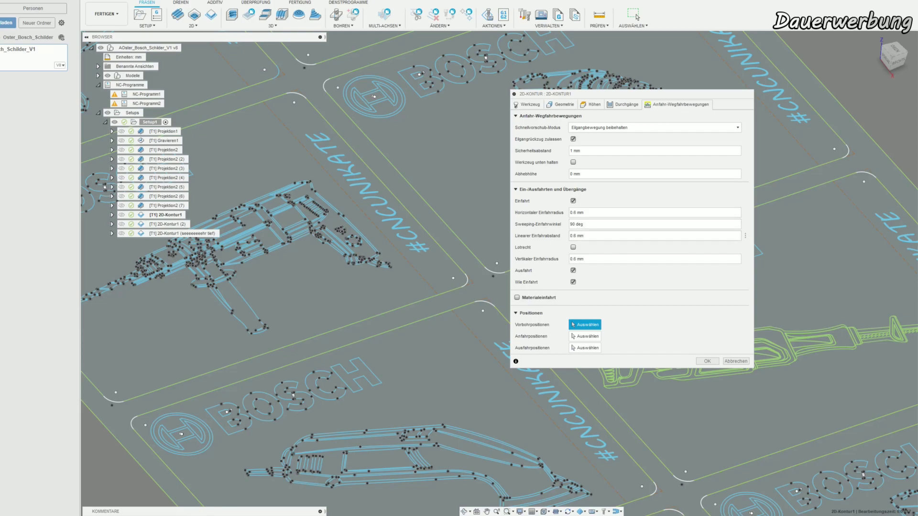
# Close the contour settings without changes and zoom around the plate
pyautogui.click(730, 362)
pyautogui.scroll(10, 454, 334)
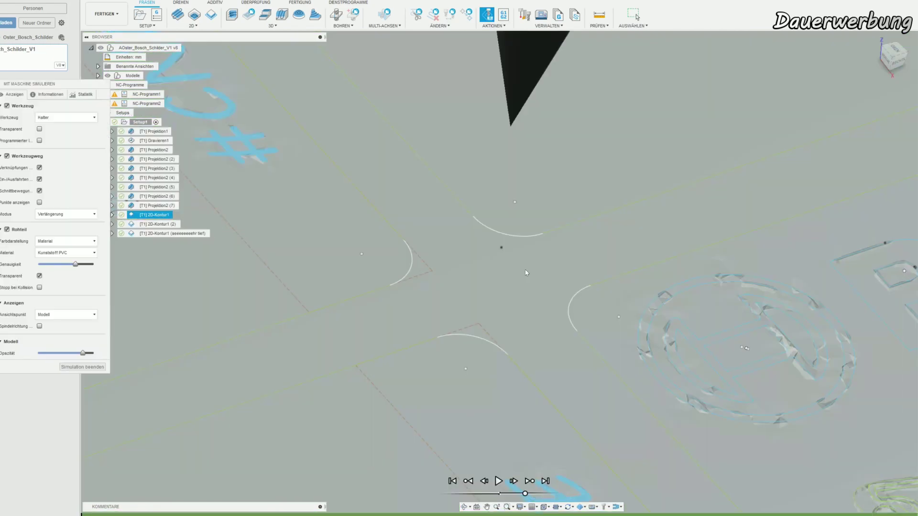
pyautogui.scroll(-3, 524, 351)
pyautogui.scroll(-3, 523, 351)
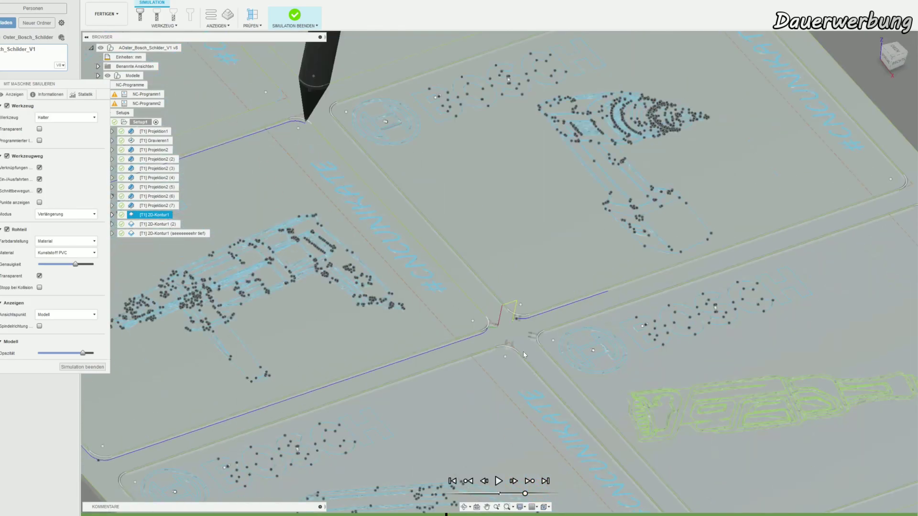
pyautogui.scroll(-2, 454, 291)
pyautogui.scroll(4, 429, 243)
pyautogui.scroll(2, 429, 243)
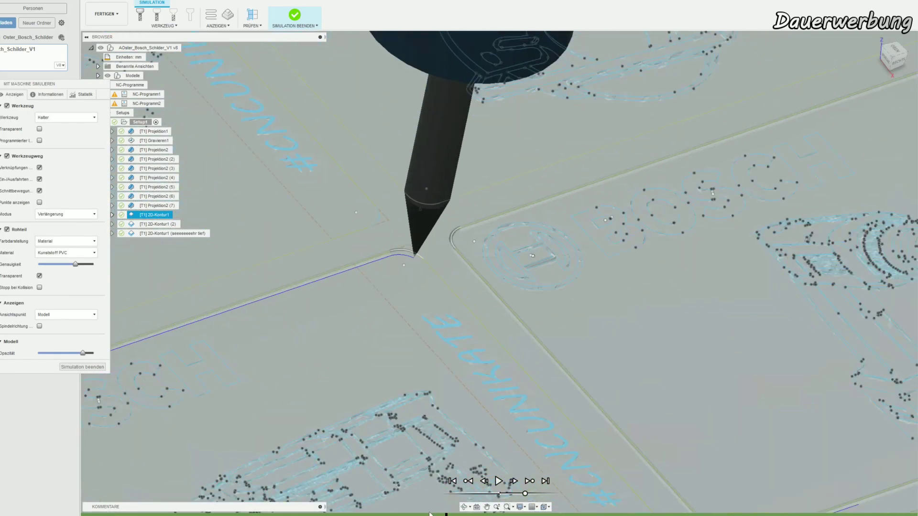
pyautogui.scroll(-5, 423, 201)
pyautogui.scroll(3, 373, 404)
pyautogui.scroll(2, 472, 443)
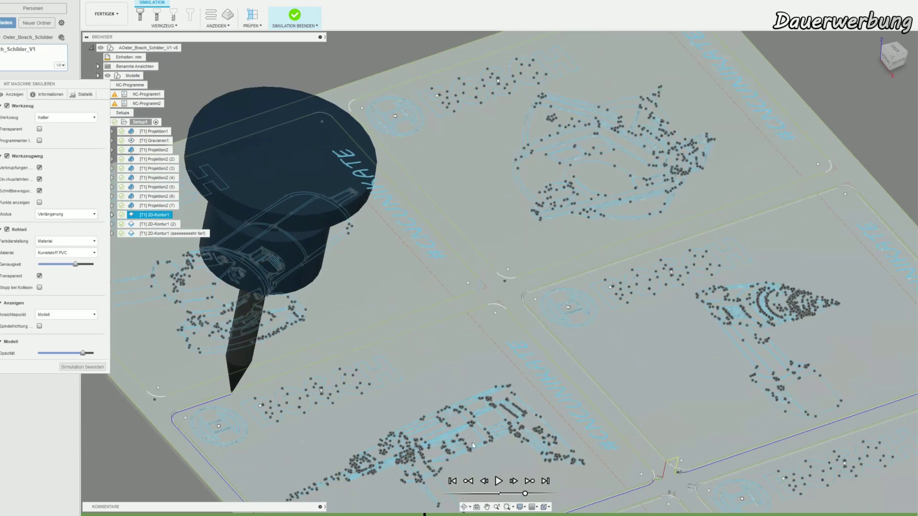
# Play the machining simulation, rewind it slightly, and orbit around the tool at the plate junction
pyautogui.click(498, 481)
pyautogui.scroll(-3, 507, 478)
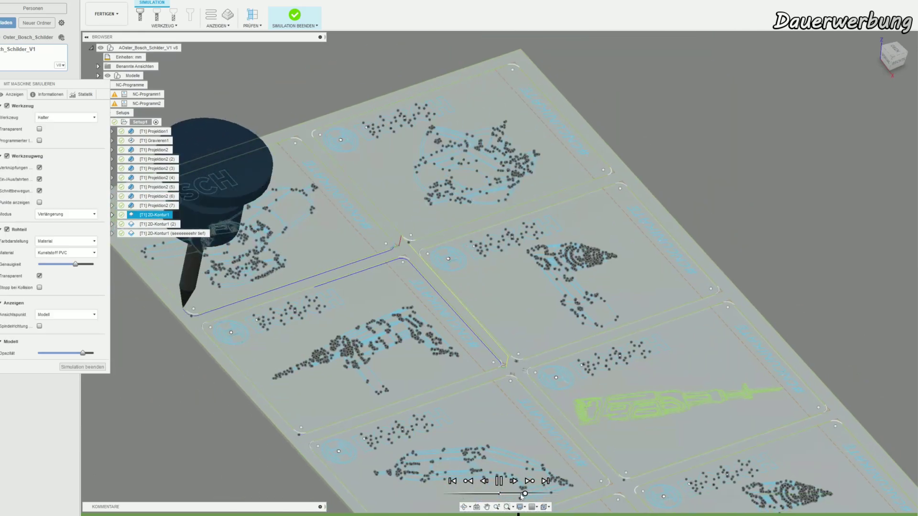
pyautogui.scroll(2, 518, 492)
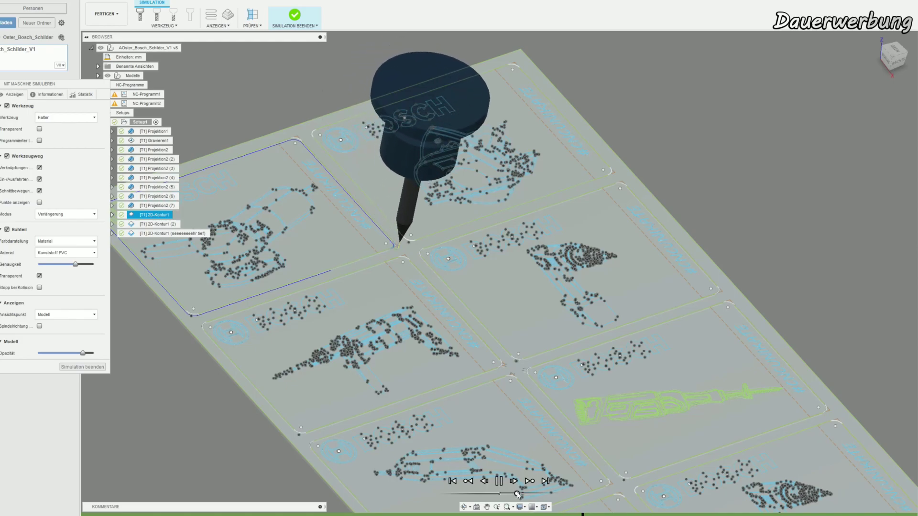
pyautogui.moveTo(517, 494)
pyautogui.mouseDown()
pyautogui.moveTo(482, 494)
pyautogui.moveTo(500, 495)
pyautogui.mouseUp()
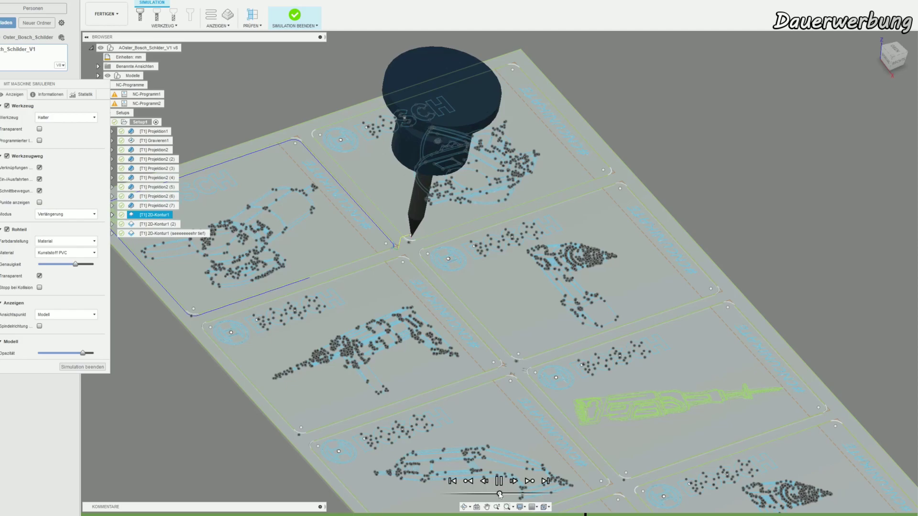
pyautogui.scroll(5, 398, 234)
pyautogui.keyDown('shift'); pyautogui.moveTo(398, 234); pyautogui.dragTo(507, 323, button='middle'); pyautogui.keyUp('shift')
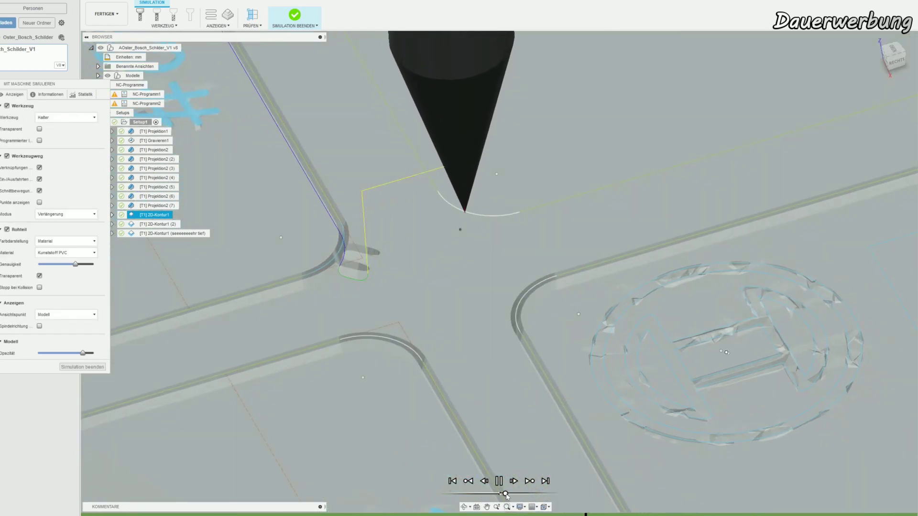
pyautogui.keyDown('shift'); pyautogui.moveTo(473, 268); pyautogui.dragTo(461, 213, button='middle'); pyautogui.keyUp('shift')
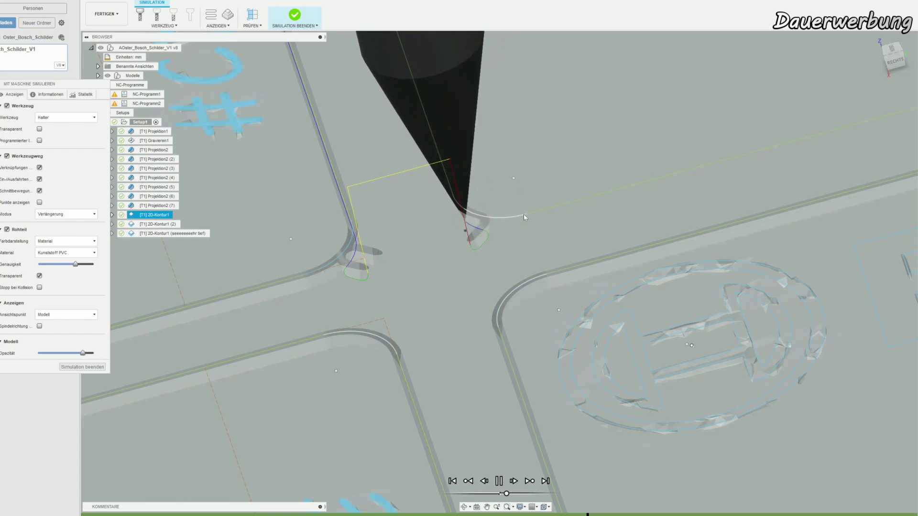
pyautogui.moveTo(524, 216)
pyautogui.mouseDown(button='middle')
pyautogui.moveTo(503, 311)
pyautogui.moveTo(492, 304)
pyautogui.moveTo(516, 294)
pyautogui.moveTo(467, 338)
pyautogui.mouseUp(button='middle')
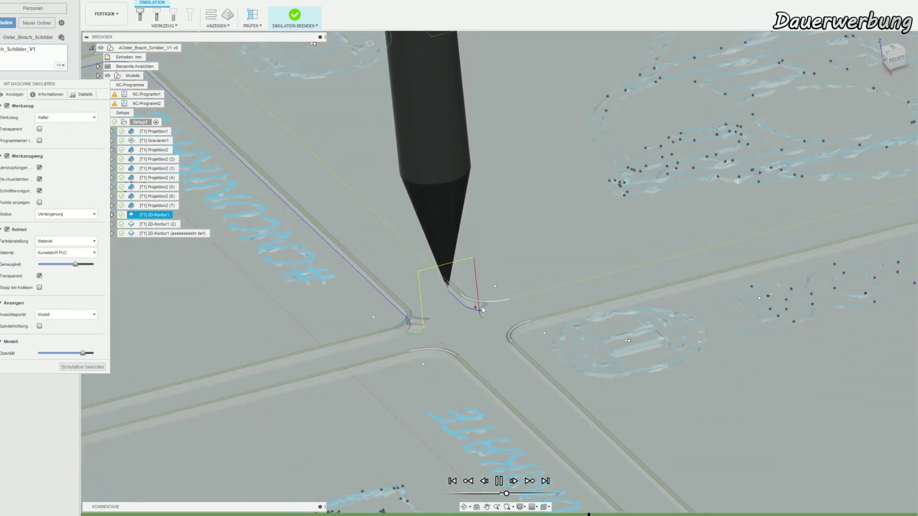
# Zoom and rotate for a close-up inspection of the contour groove corner
pyautogui.scroll(-3, 480, 301)
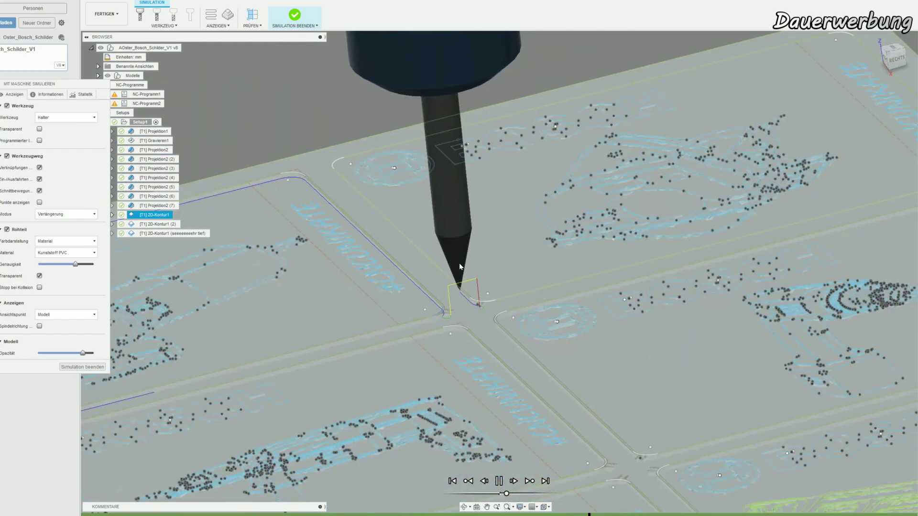
pyautogui.scroll(-2, 471, 305)
pyautogui.scroll(-2, 472, 306)
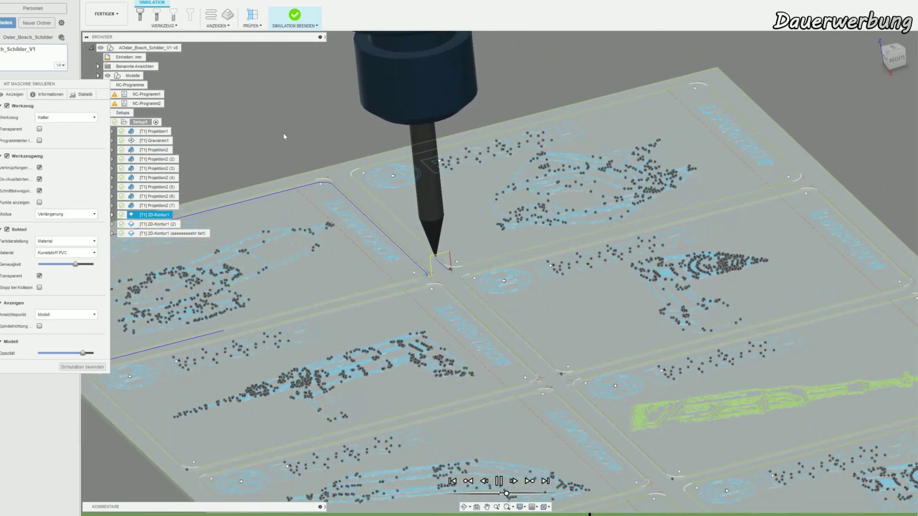
pyautogui.scroll(3, 520, 299)
pyautogui.scroll(3, 520, 299)
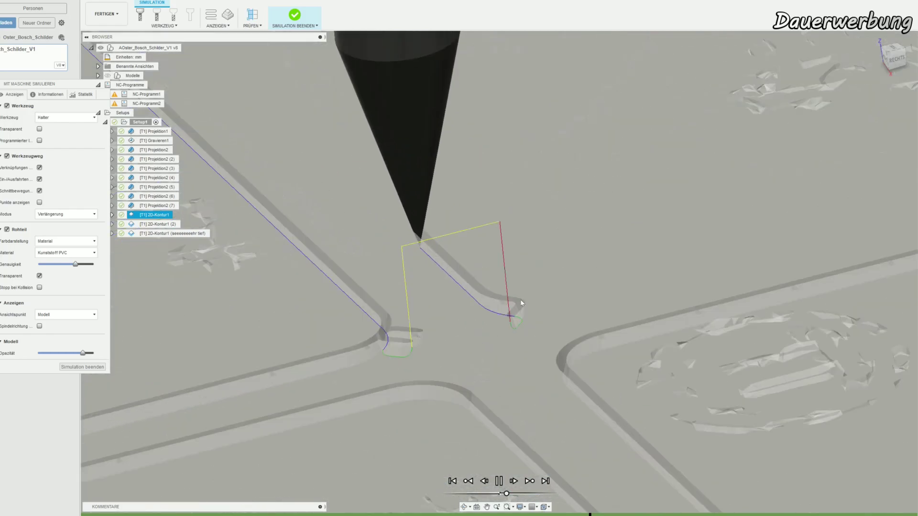
pyautogui.scroll(2, 517, 319)
pyautogui.keyDown('shift'); pyautogui.moveTo(517, 319); pyautogui.dragTo(368, 334, button='middle'); pyautogui.keyUp('shift')
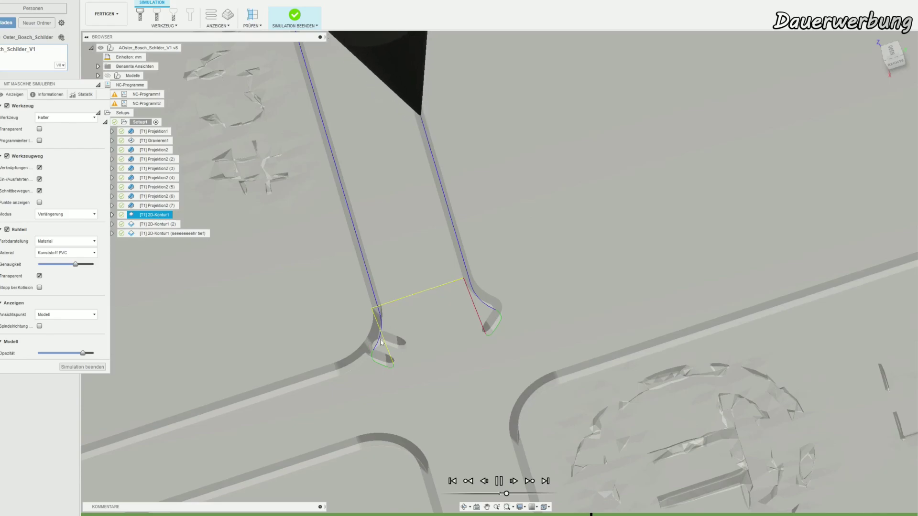
# Frame the whole plate and end the simulation with Simulation beenden
pyautogui.scroll(-5, 428, 339)
pyautogui.scroll(-5, 428, 339)
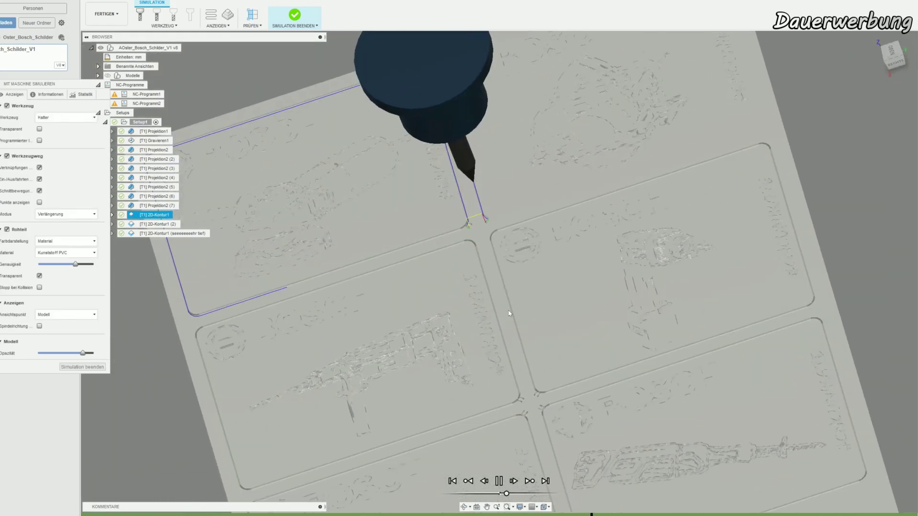
pyautogui.moveTo(428, 340)
pyautogui.mouseDown(button='middle')
pyautogui.moveTo(499, 304)
pyautogui.moveTo(476, 261)
pyautogui.mouseUp(button='middle')
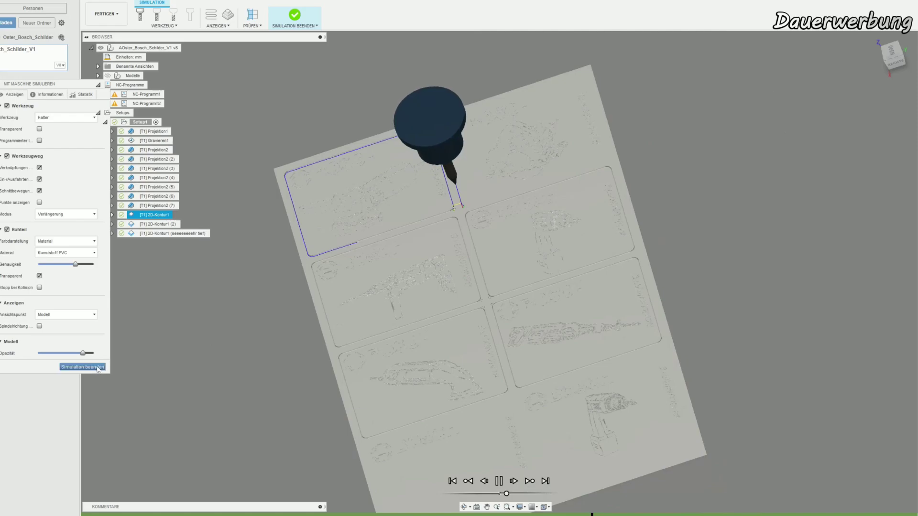
pyautogui.click(83, 367)
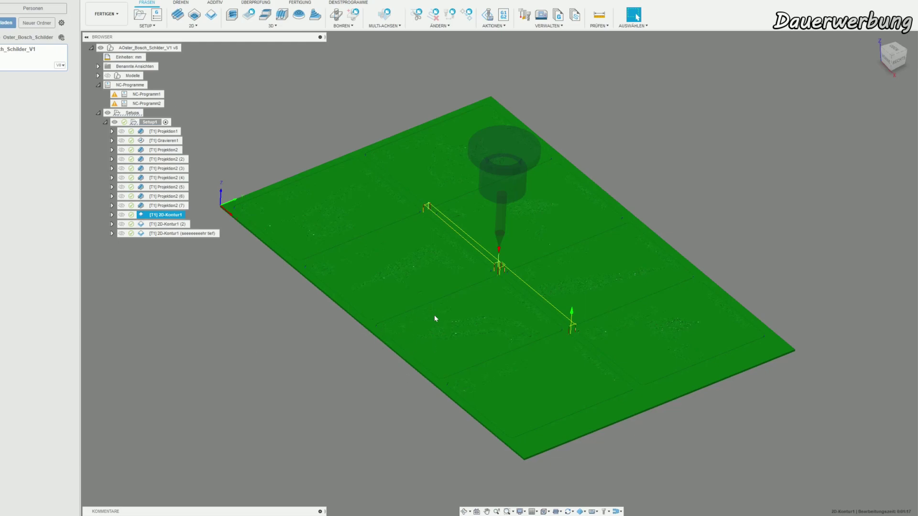
pyautogui.moveTo(394, 366); pyautogui.dragTo(352, 349, button='middle')
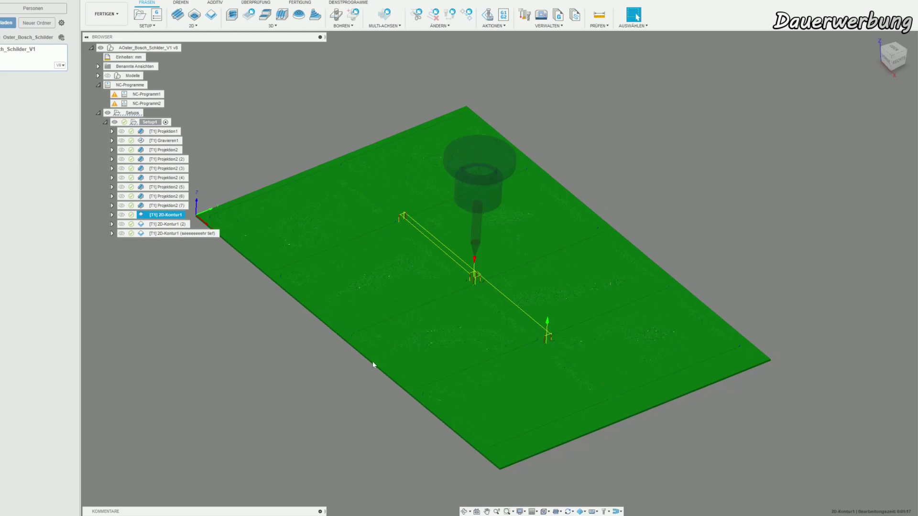
pyautogui.keyDown('shift'); pyautogui.moveTo(379, 303); pyautogui.dragTo(353, 345, button='middle'); pyautogui.keyUp('shift')
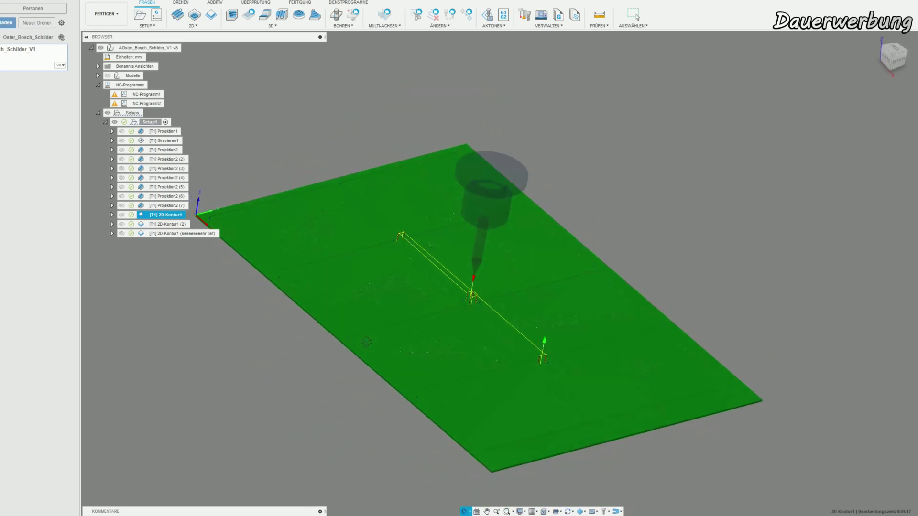
pyautogui.press('Escape')
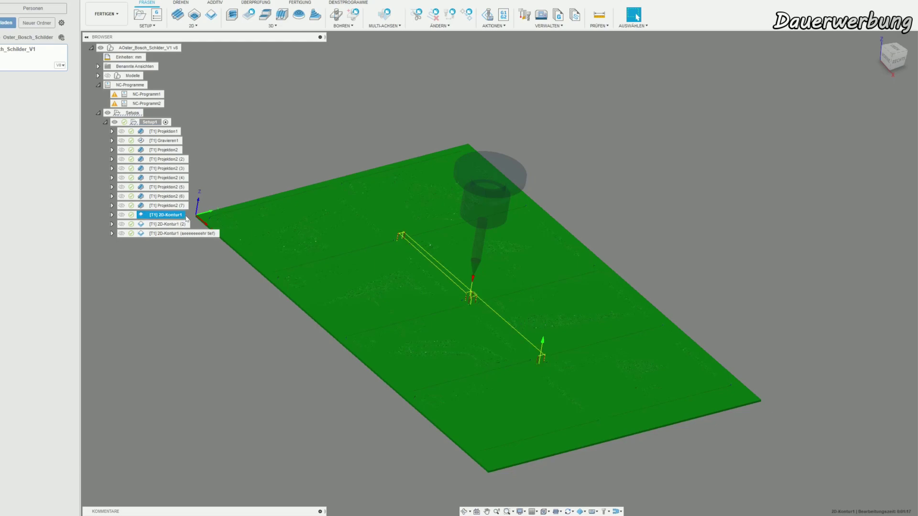
pyautogui.doubleClick(170, 224)
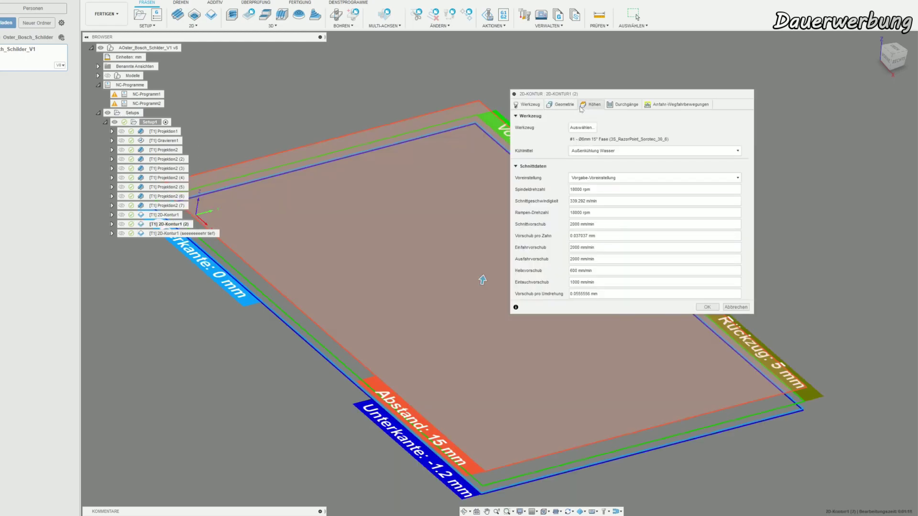
pyautogui.click(581, 107)
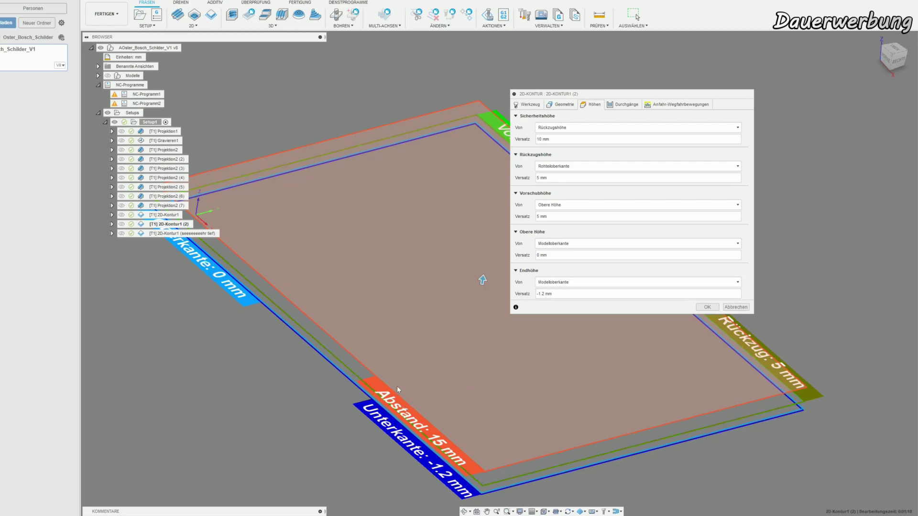
pyautogui.press('Return')
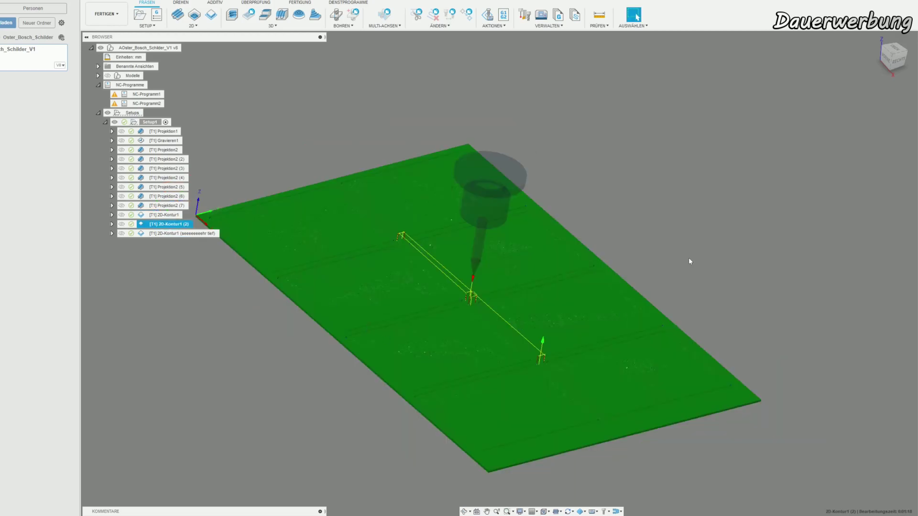
pyautogui.click(207, 233)
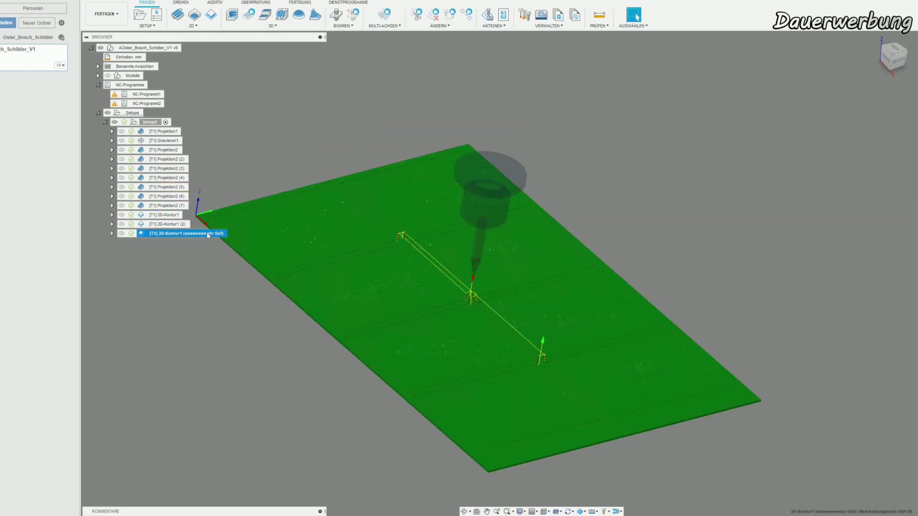
pyautogui.doubleClick(218, 234)
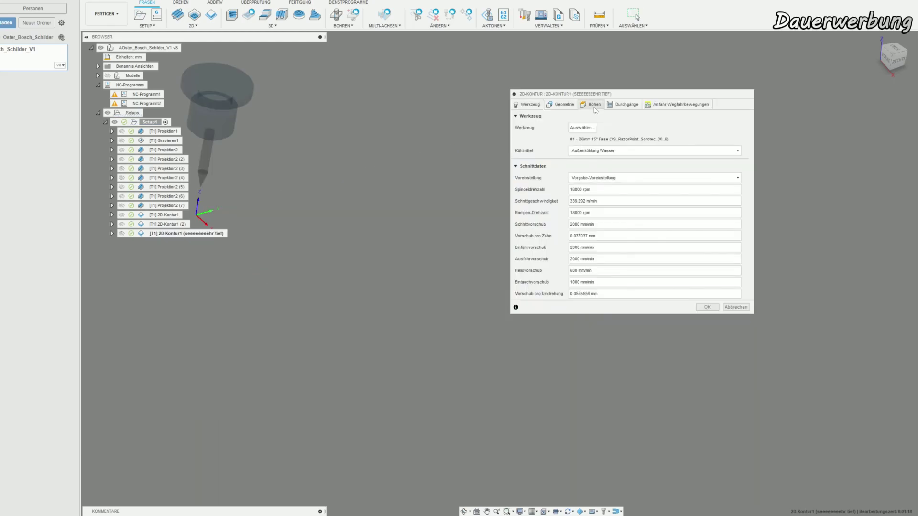
pyautogui.click(591, 104)
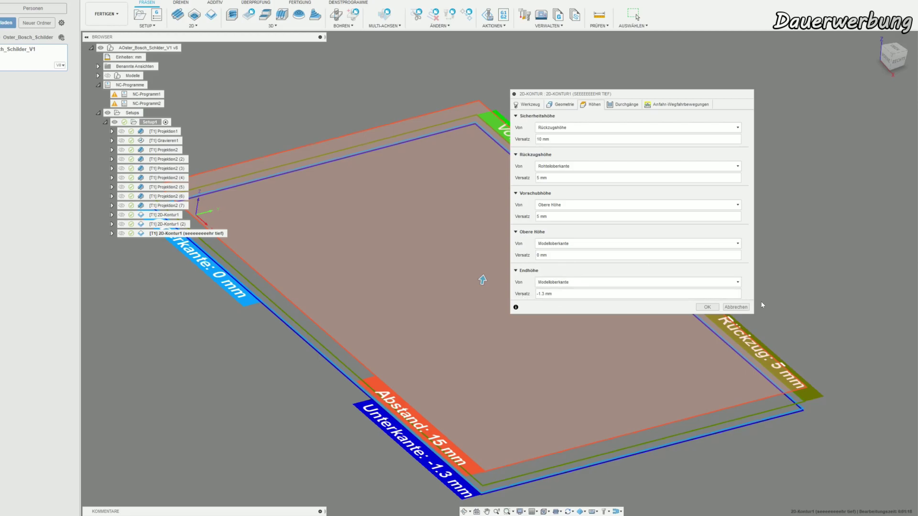
pyautogui.click(735, 307)
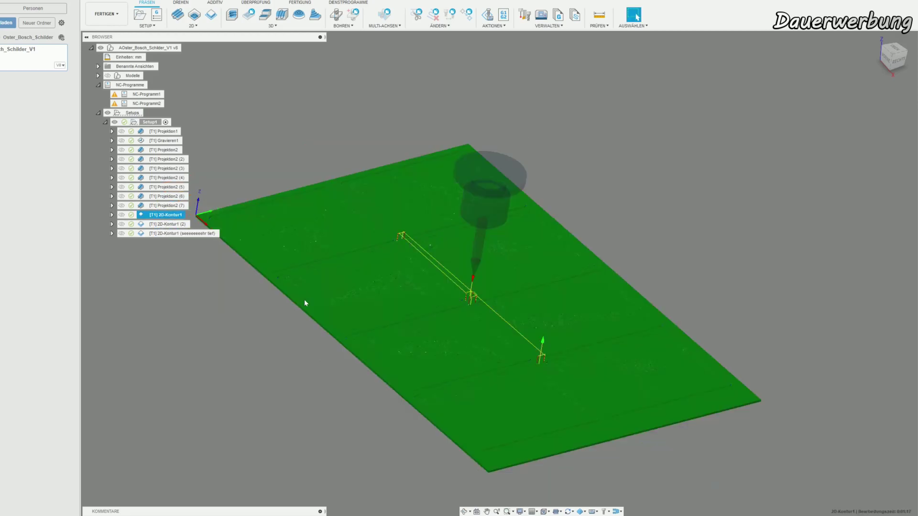
pyautogui.moveTo(307, 300)
pyautogui.keyDown('shift'); pyautogui.mouseDown(button='middle')
pyautogui.moveTo(307, 375)
pyautogui.moveTo(331, 421)
pyautogui.moveTo(281, 428)
pyautogui.moveTo(363, 366)
pyautogui.moveTo(345, 385)
pyautogui.moveTo(359, 385)
pyautogui.moveTo(341, 423)
pyautogui.mouseUp(button='middle'); pyautogui.keyUp('shift')
pyautogui.scroll(-3, 341, 423)
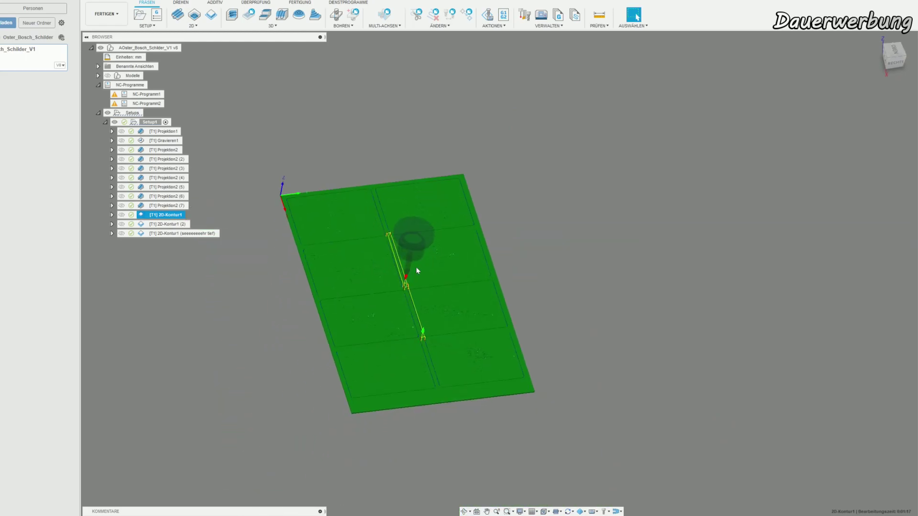
pyautogui.moveTo(413, 404)
pyautogui.keyDown('shift'); pyautogui.mouseDown(button='middle')
pyautogui.moveTo(379, 368)
pyautogui.moveTo(395, 428)
pyautogui.moveTo(400, 336)
pyautogui.moveTo(371, 381)
pyautogui.mouseUp(button='middle'); pyautogui.keyUp('shift')
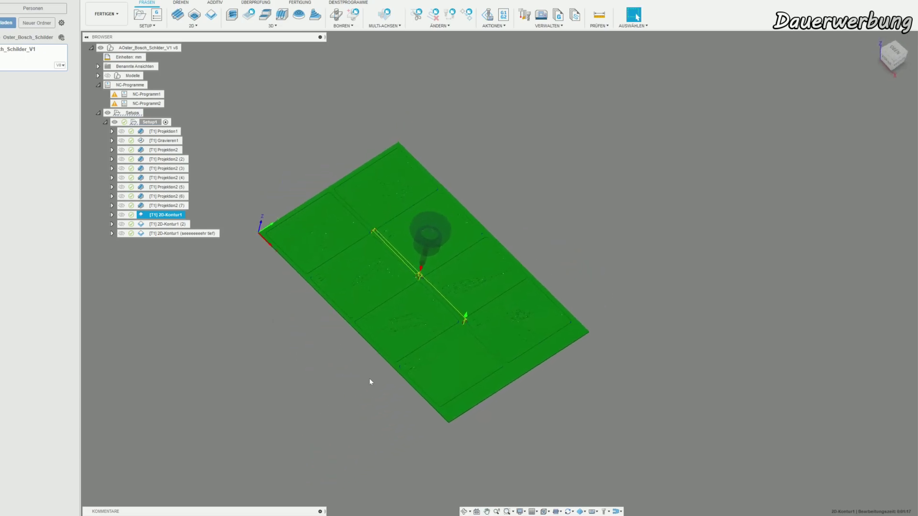
pyautogui.scroll(3, 440, 301)
pyautogui.scroll(2, 414, 337)
pyautogui.scroll(-3, 414, 337)
pyautogui.moveTo(414, 337)
pyautogui.keyDown('shift'); pyautogui.mouseDown(button='middle')
pyautogui.moveTo(433, 327)
pyautogui.moveTo(324, 402)
pyautogui.mouseUp(button='middle'); pyautogui.keyUp('shift')
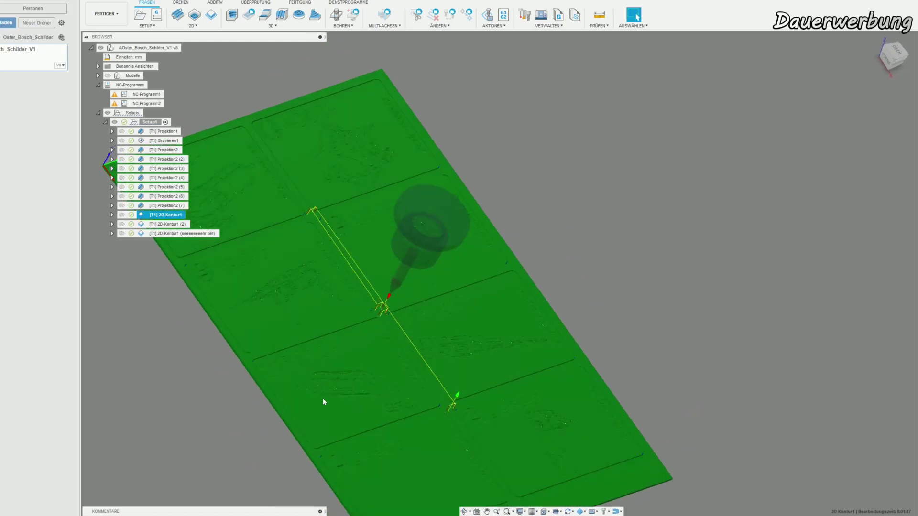
pyautogui.moveTo(201, 460); pyautogui.dragTo(247, 428, button='middle')
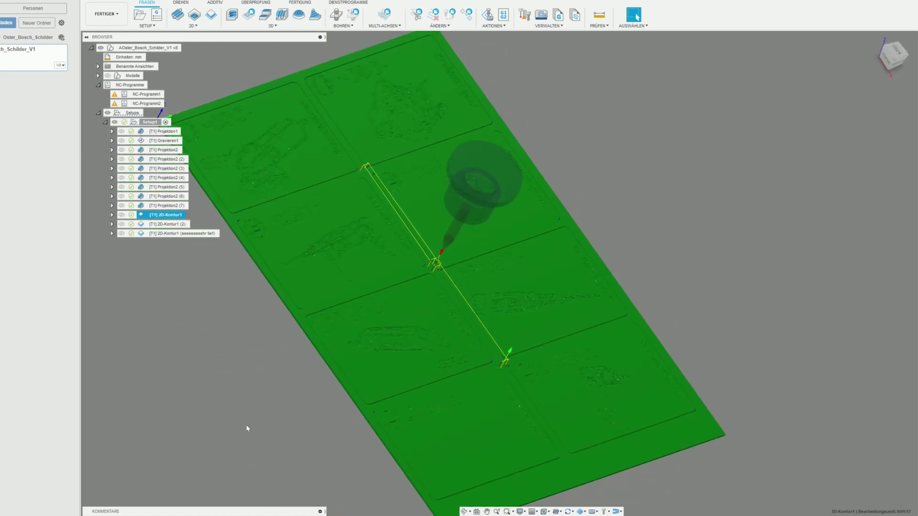